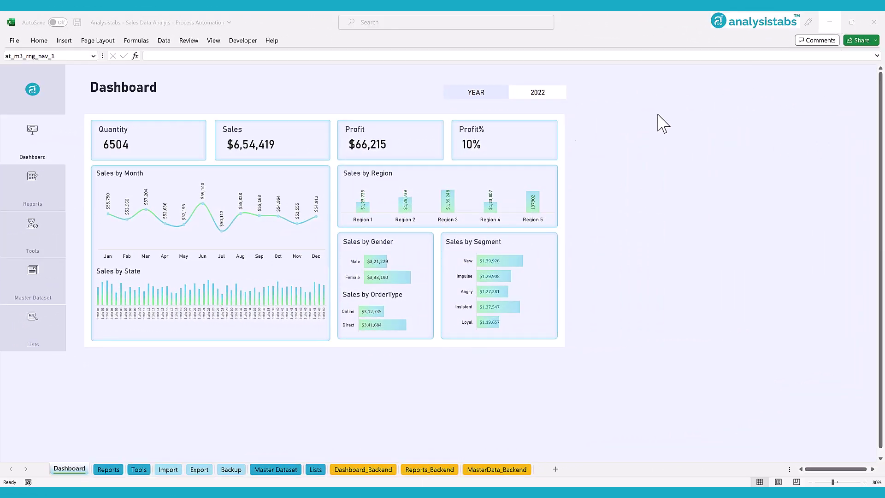
Tour the Tools sheet's Import, Export and Backup pages and the Reports sheet's daily, monthly and annual options
{"action": "left_click", "coordinate": [53, 248]}
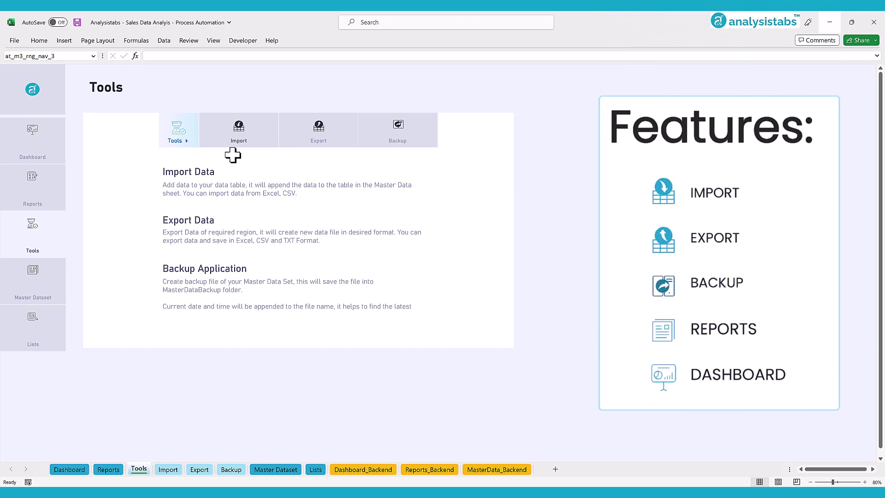
{"action": "left_click", "coordinate": [239, 144]}
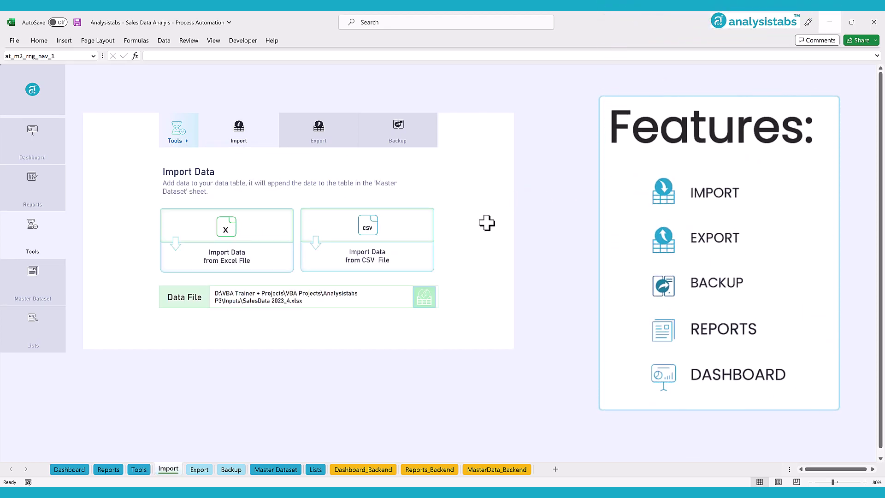
{"action": "left_click", "coordinate": [331, 155]}
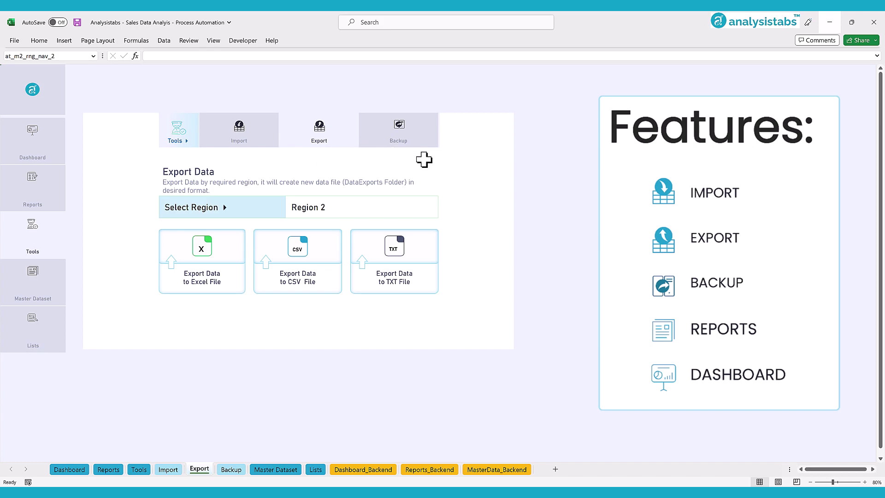
{"action": "left_click", "coordinate": [395, 152]}
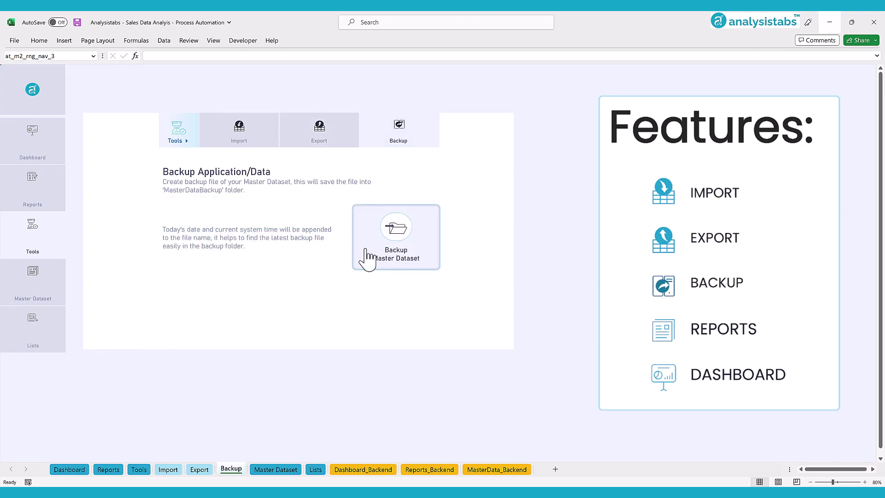
{"action": "left_click", "coordinate": [49, 210]}
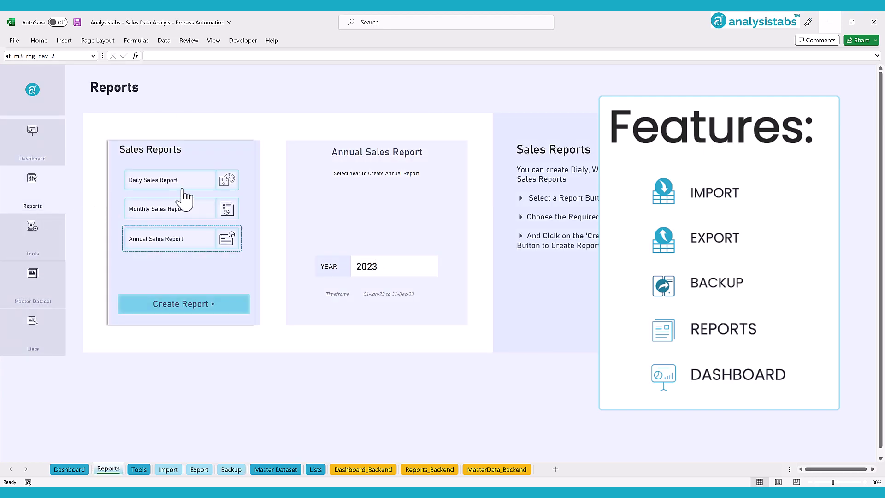
{"action": "left_click", "coordinate": [183, 185]}
{"action": "left_click", "coordinate": [233, 213]}
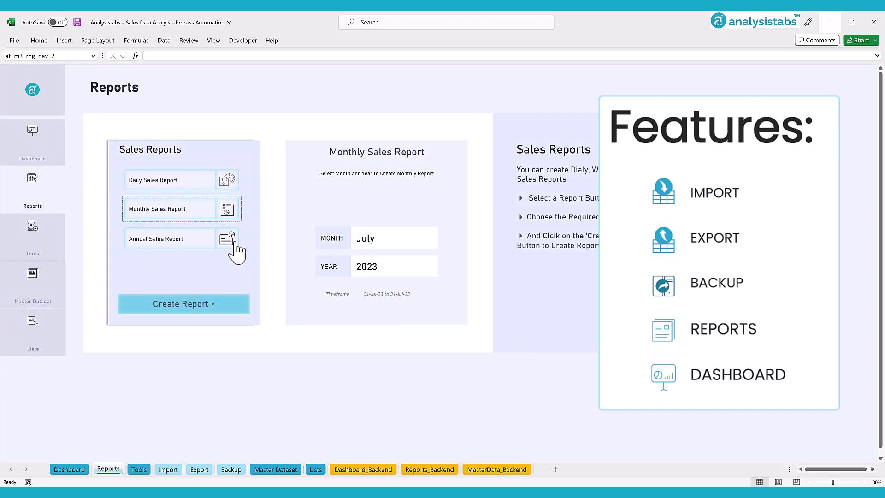
{"action": "left_click", "coordinate": [233, 242]}
{"action": "left_click", "coordinate": [59, 159]}
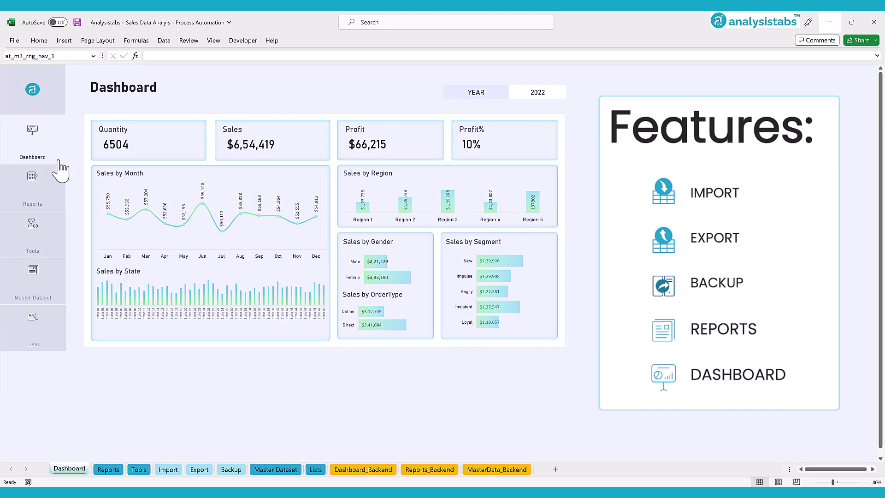
Preview the Dashboard for 2021, switch it back to 2022, then view the Master Dataset and Lists sheets
{"action": "left_click", "coordinate": [562, 92]}
{"action": "left_click", "coordinate": [570, 88]}
{"action": "left_click", "coordinate": [561, 105]}
{"action": "left_click", "coordinate": [571, 88]}
{"action": "left_click", "coordinate": [563, 112]}
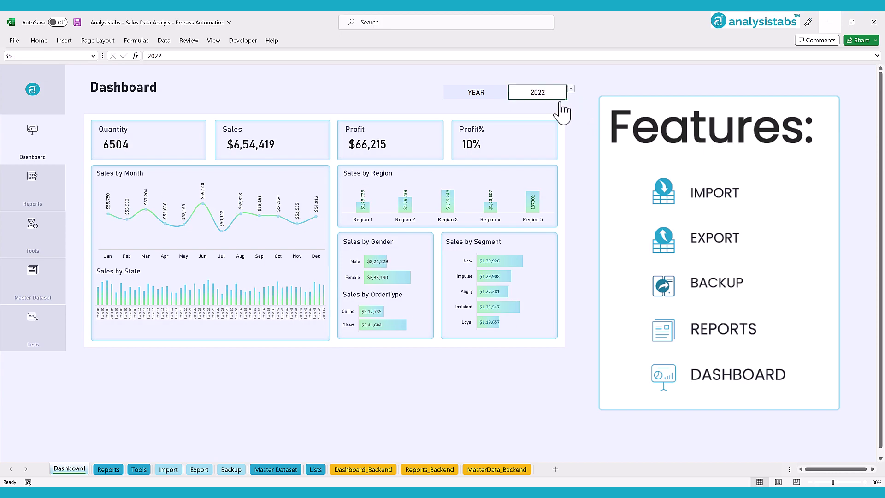
{"action": "left_click", "coordinate": [43, 299]}
{"action": "left_click", "coordinate": [43, 332]}
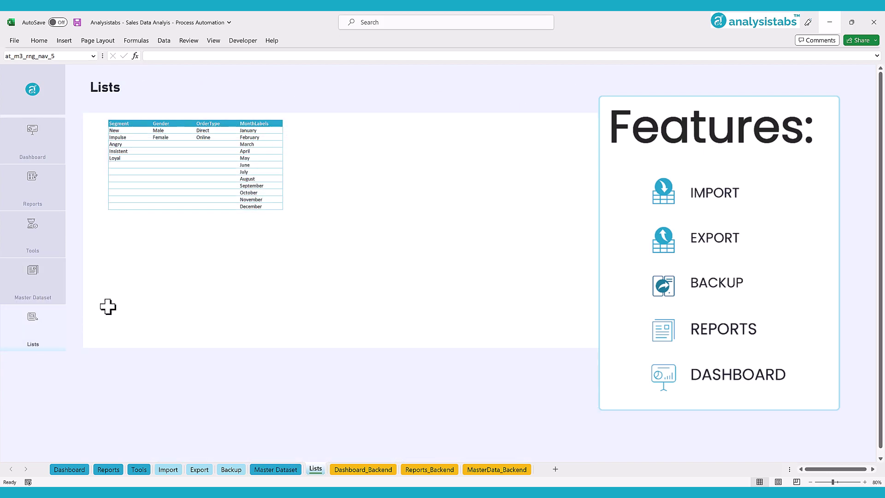
{"action": "left_click", "coordinate": [39, 155]}
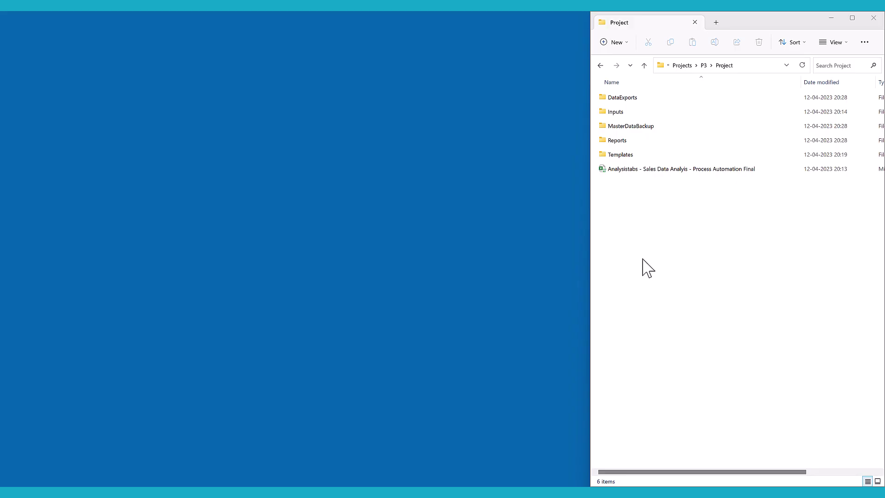
Open the Process Automation Final workbook from the Project folder through its right-click menu
{"action": "left_click", "coordinate": [707, 170]}
{"action": "right_click", "coordinate": [707, 170]}
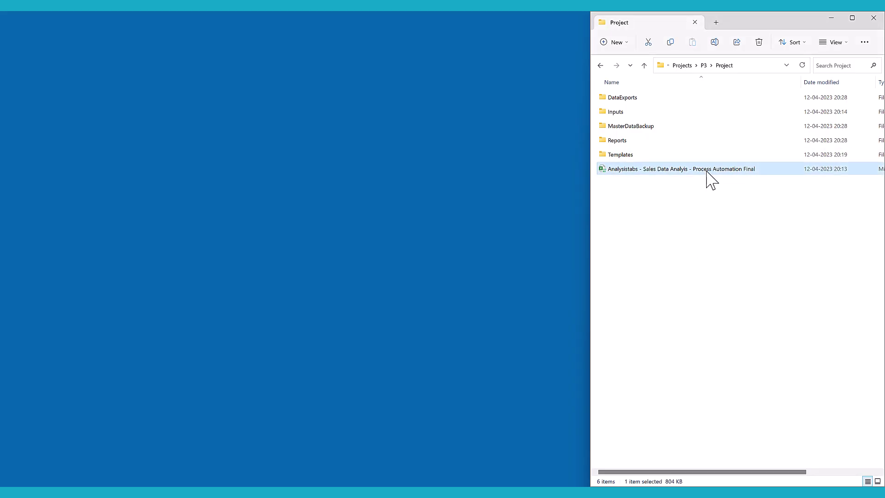
{"action": "left_click", "coordinate": [745, 201]}
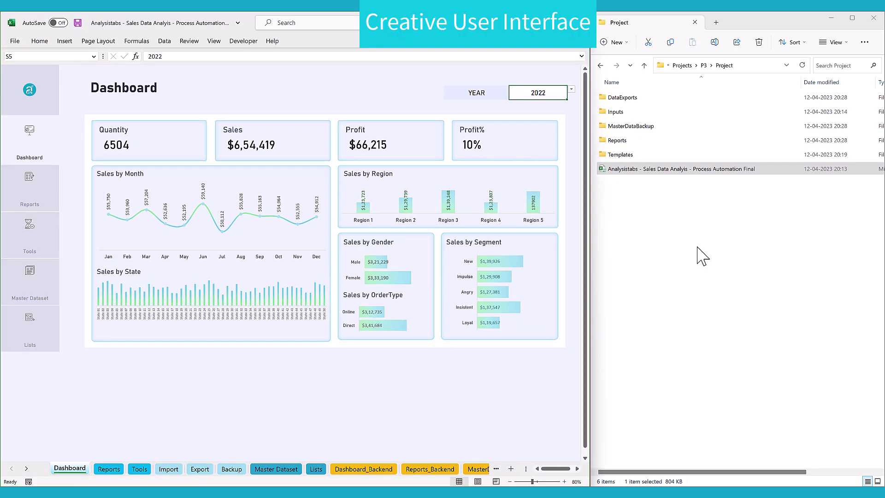
Browse the Reports, Tools, Master Dataset and Lists sheets, then return to the Dashboard
{"action": "left_click", "coordinate": [34, 196]}
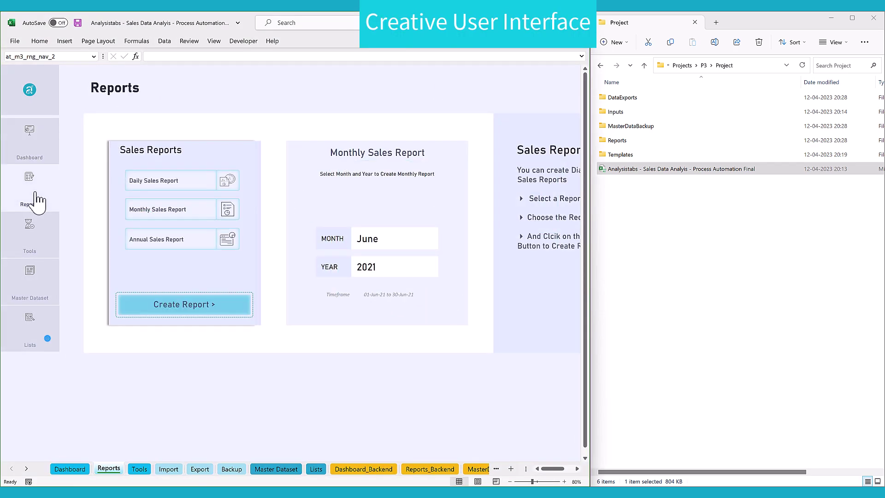
{"action": "left_click", "coordinate": [42, 255]}
{"action": "left_click", "coordinate": [40, 301]}
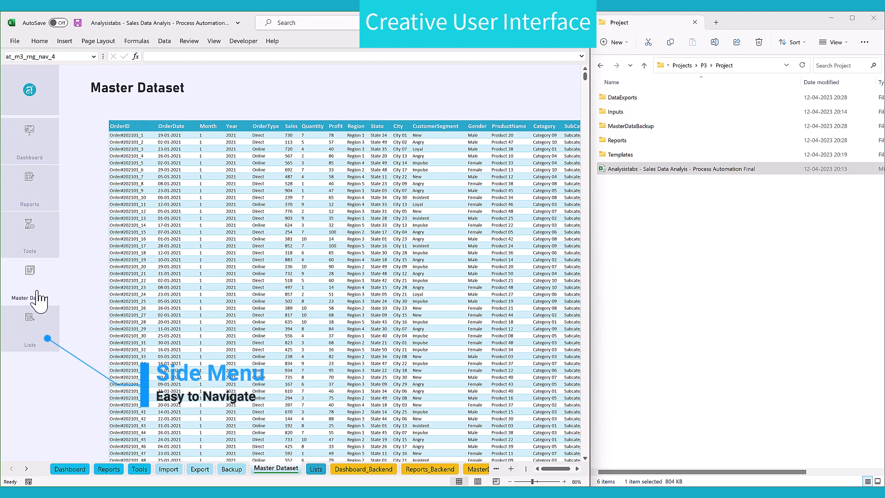
{"action": "left_click", "coordinate": [34, 323]}
{"action": "left_click", "coordinate": [33, 161]}
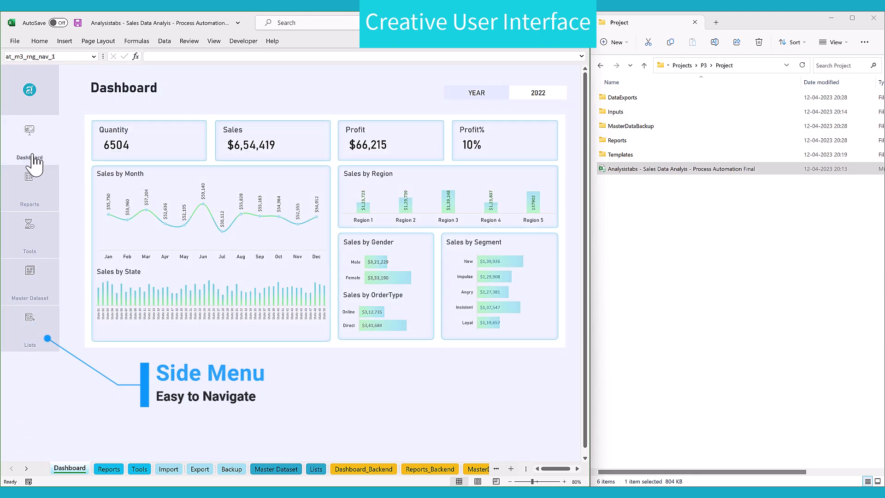
Cycle the Dashboard year through 2021 and 2022, settling on 2023 (2814 units, $2,73,049 sales)
{"action": "left_click", "coordinate": [538, 93]}
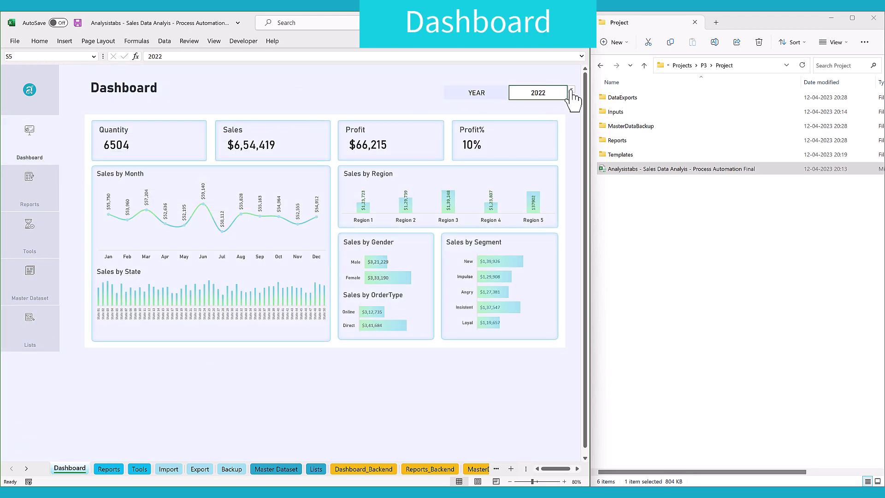
{"action": "left_click", "coordinate": [571, 89]}
{"action": "left_click", "coordinate": [558, 95]}
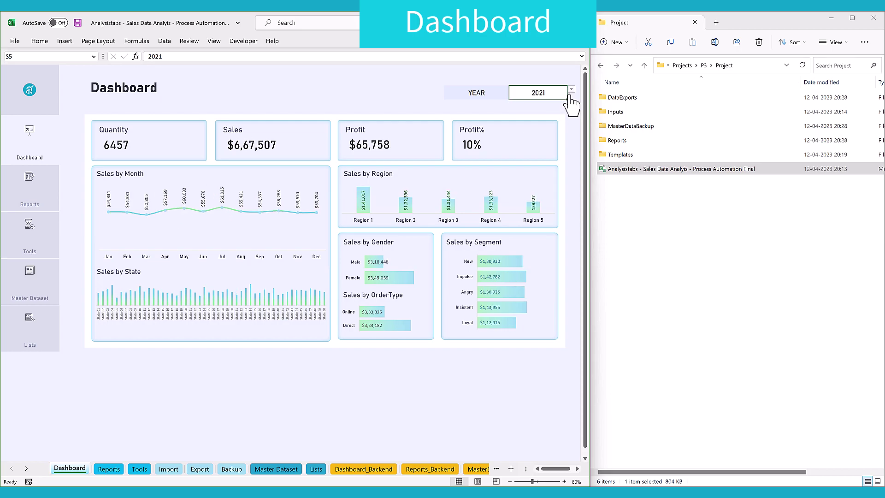
{"action": "left_click", "coordinate": [571, 90]}
{"action": "left_click", "coordinate": [556, 102]}
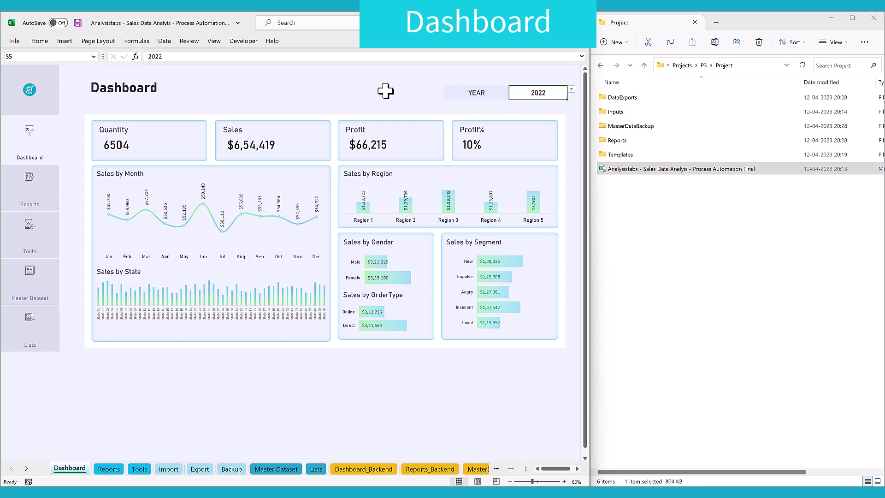
{"action": "left_click", "coordinate": [571, 91]}
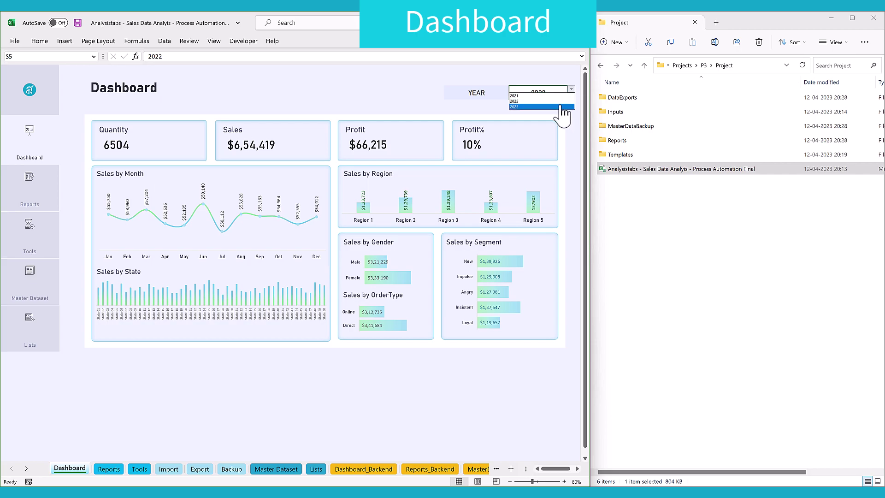
{"action": "left_click", "coordinate": [559, 110]}
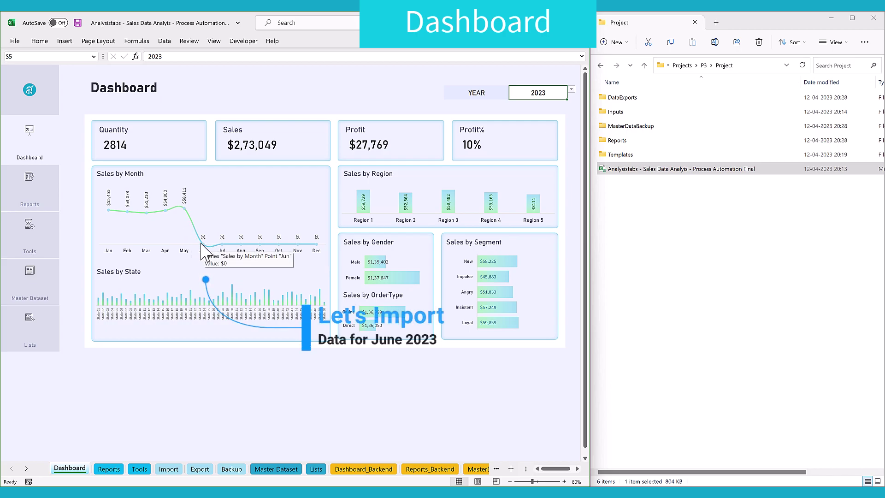
Import SalesData 2023_6 from the Inputs folder via Tools > Import, appending its 100 records
{"action": "left_click", "coordinate": [40, 245]}
{"action": "left_click", "coordinate": [240, 146]}
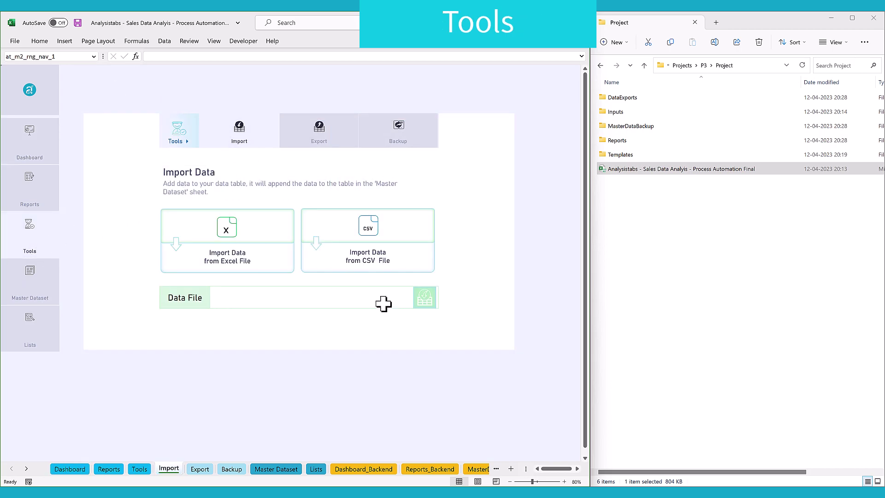
{"action": "left_click", "coordinate": [269, 276]}
{"action": "left_click", "coordinate": [134, 118]}
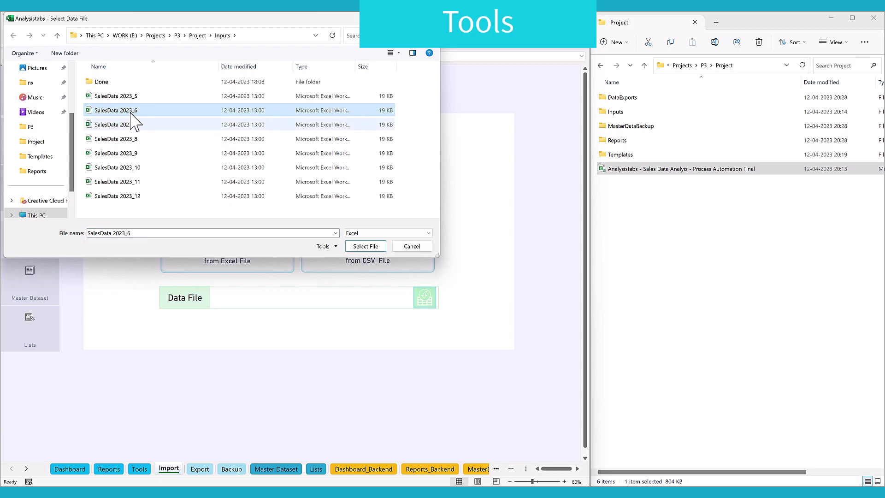
{"action": "left_click", "coordinate": [367, 244]}
{"action": "left_click", "coordinate": [420, 297]}
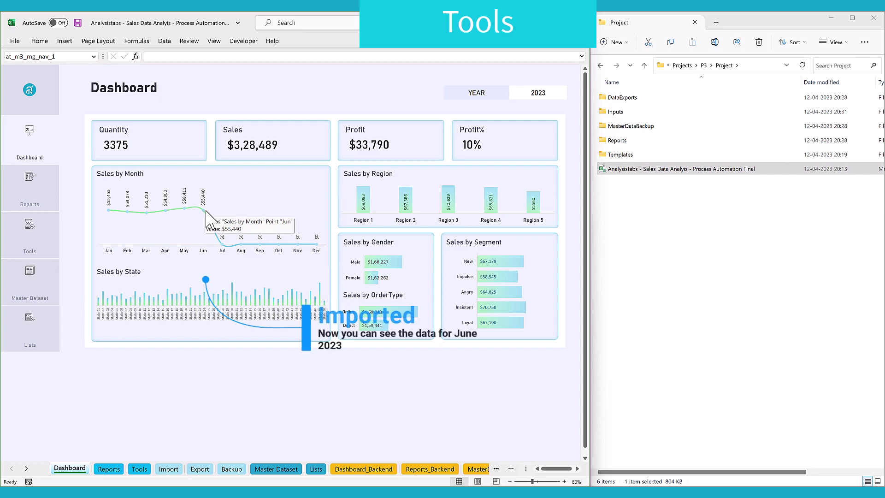
Export the Region 1 sales records to an Excel file in the DataExports folder
{"action": "left_click", "coordinate": [41, 237]}
{"action": "left_click", "coordinate": [265, 145]}
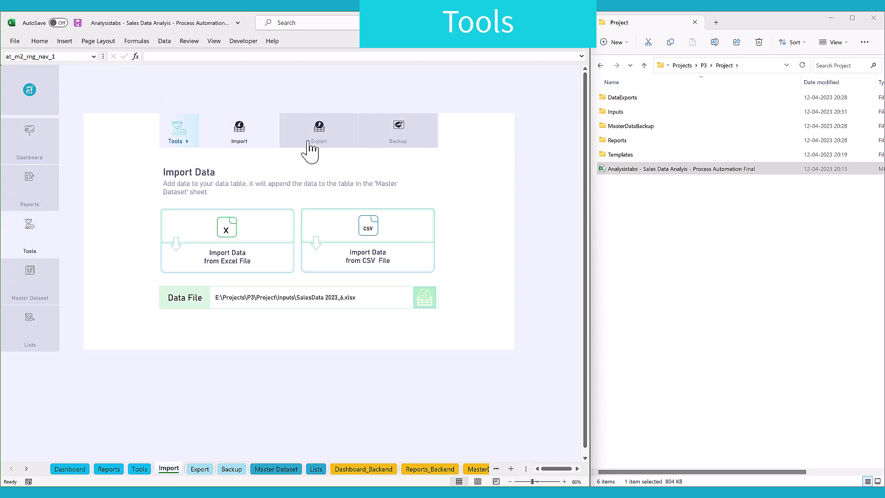
{"action": "left_click", "coordinate": [317, 138]}
{"action": "left_click", "coordinate": [361, 206]}
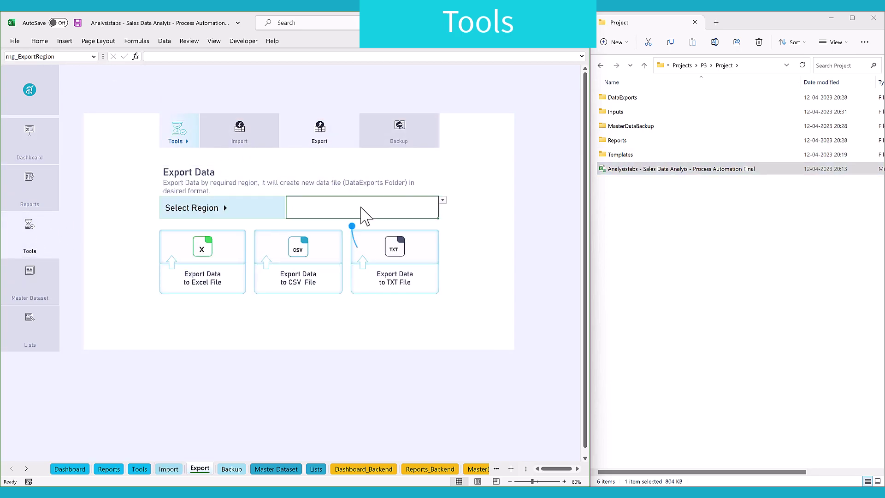
{"action": "double_click", "coordinate": [631, 97]}
{"action": "left_click", "coordinate": [442, 200]}
{"action": "left_click", "coordinate": [442, 200]}
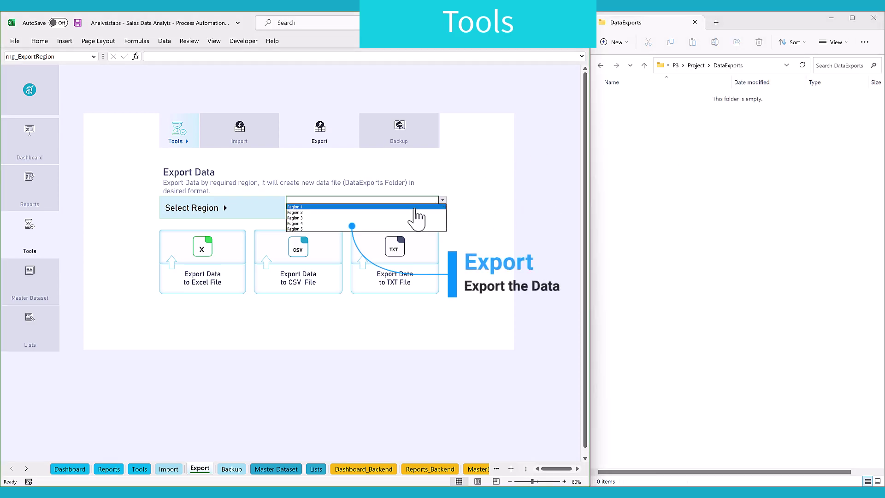
{"action": "left_click", "coordinate": [414, 206]}
{"action": "left_click", "coordinate": [220, 284]}
{"action": "left_click", "coordinate": [517, 290]}
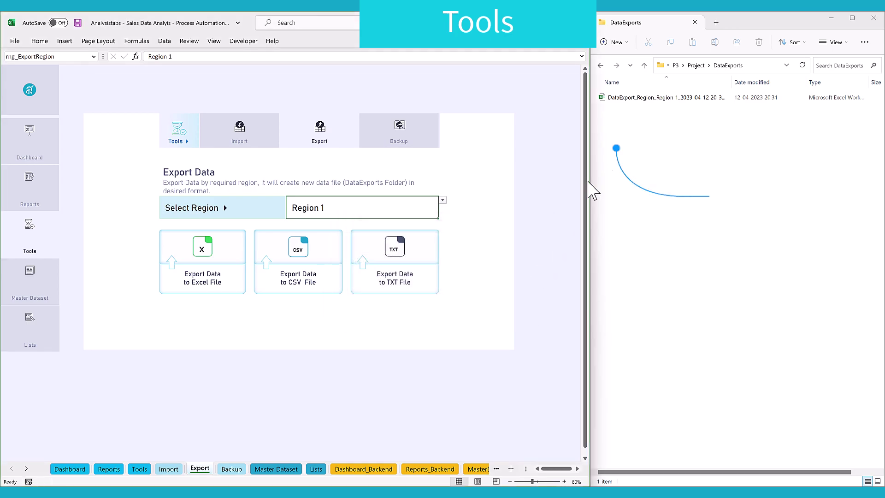
{"action": "left_click", "coordinate": [645, 98]}
Open the exported Region 1 workbook, autofit the OrderDate column, and close it without saving
{"action": "double_click", "coordinate": [645, 98]}
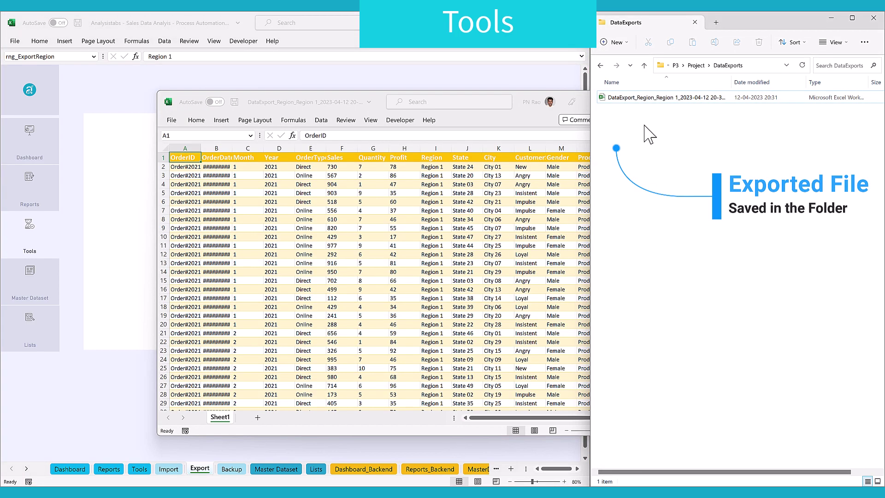
{"action": "left_click", "coordinate": [615, 102]}
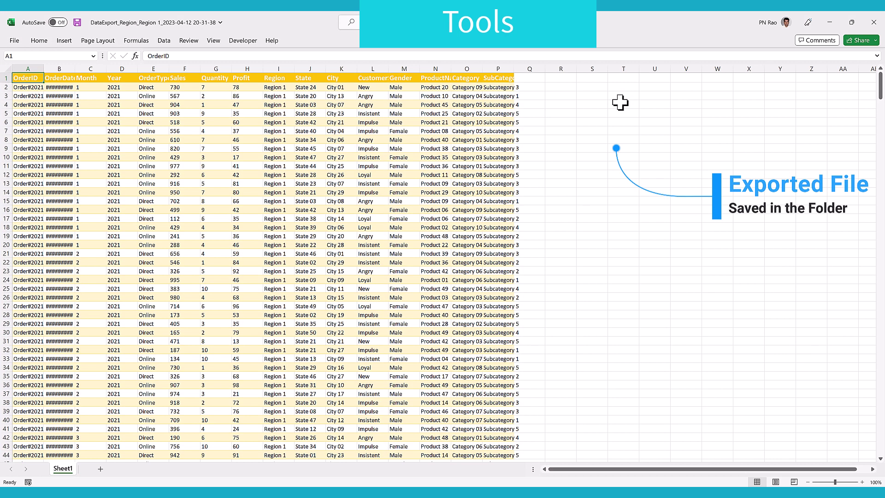
{"action": "double_click", "coordinate": [75, 69]}
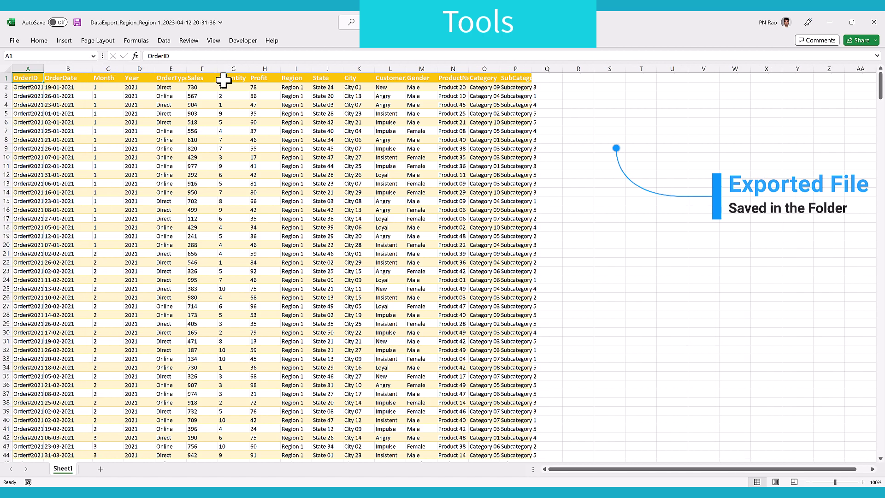
{"action": "left_click", "coordinate": [873, 22]}
{"action": "left_click", "coordinate": [454, 271]}
Export Region 3 data to a CSV file and open it to check the contents
{"action": "left_click", "coordinate": [475, 292]}
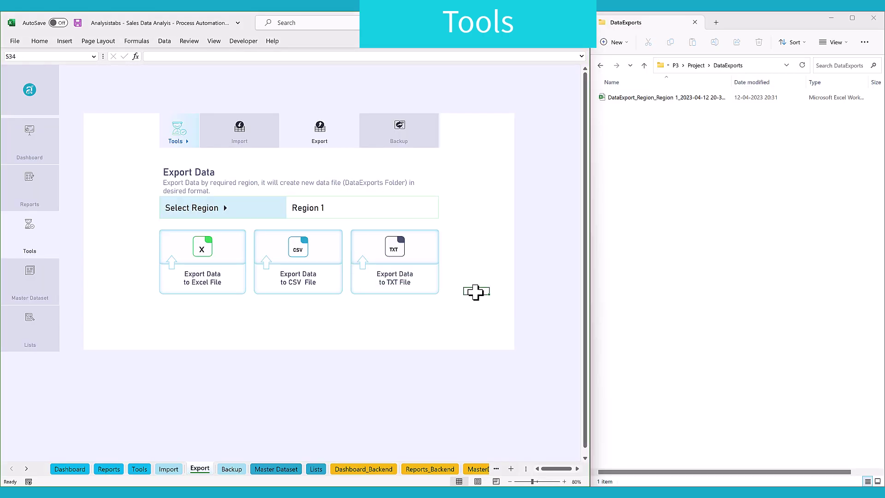
{"action": "left_click", "coordinate": [435, 207]}
{"action": "left_click", "coordinate": [442, 199]}
{"action": "left_click", "coordinate": [313, 232]}
{"action": "left_click", "coordinate": [339, 267]}
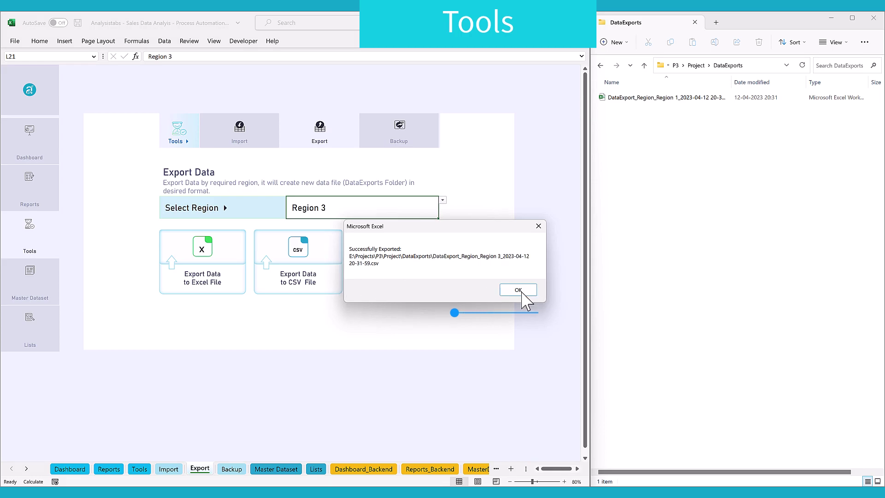
{"action": "left_click", "coordinate": [518, 290]}
{"action": "double_click", "coordinate": [638, 112]}
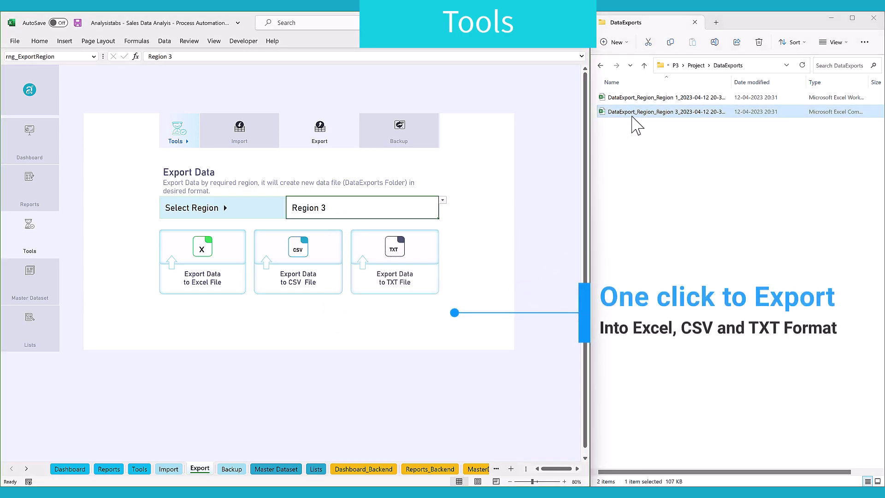
{"action": "left_click", "coordinate": [636, 102]}
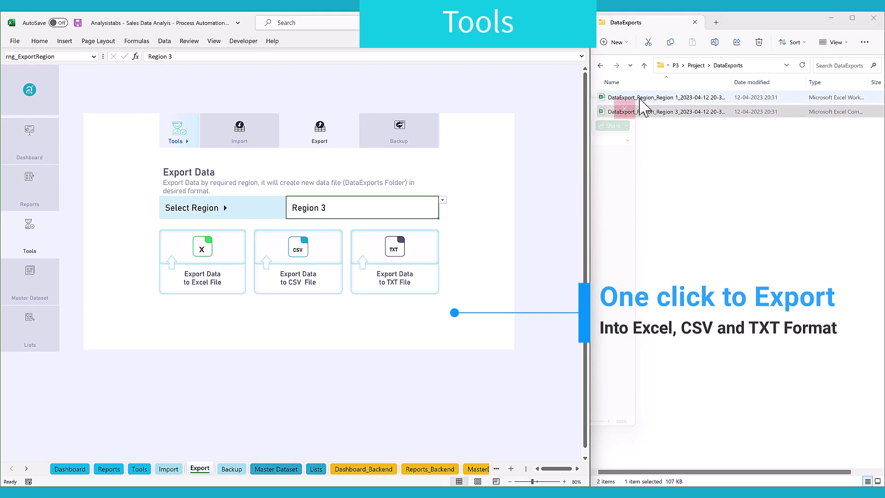
Export Region 3 data to a TXT file and open it to check the contents
{"action": "left_click", "coordinate": [416, 317]}
{"action": "left_click", "coordinate": [416, 272]}
{"action": "left_click", "coordinate": [509, 286]}
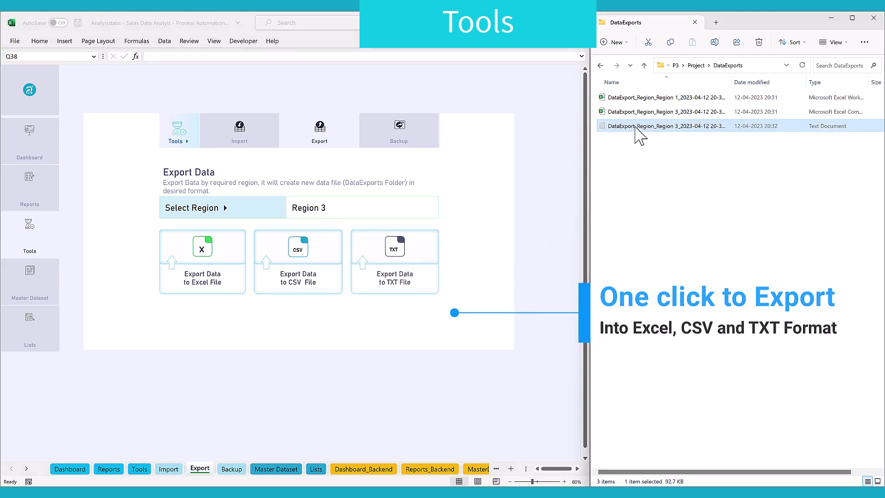
{"action": "double_click", "coordinate": [636, 126]}
{"action": "left_click", "coordinate": [729, 97]}
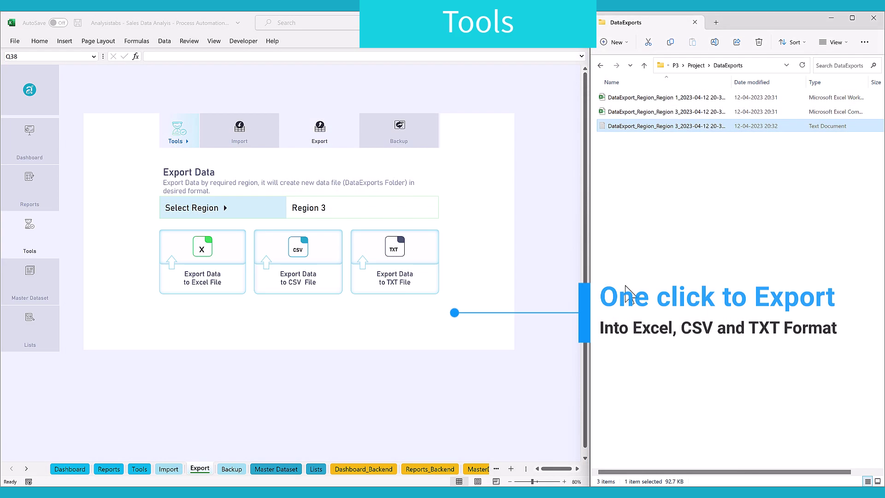
Export Region 5 data to a TXT file
{"action": "left_click", "coordinate": [629, 294]}
{"action": "left_click", "coordinate": [387, 214]}
{"action": "left_click", "coordinate": [442, 200]}
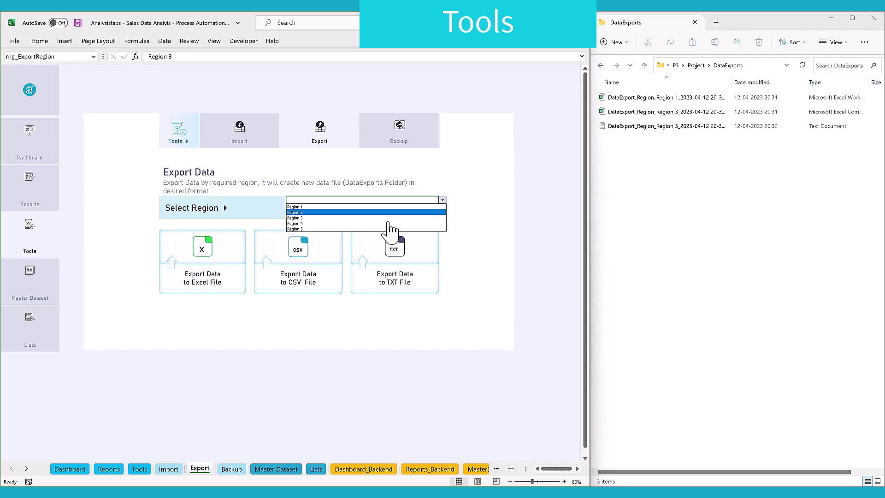
{"action": "left_click", "coordinate": [387, 226]}
{"action": "left_click", "coordinate": [392, 283]}
{"action": "left_click", "coordinate": [517, 289]}
Sort DataExports by date modified with newest first, then go to the Backup page
{"action": "left_click", "coordinate": [665, 138]}
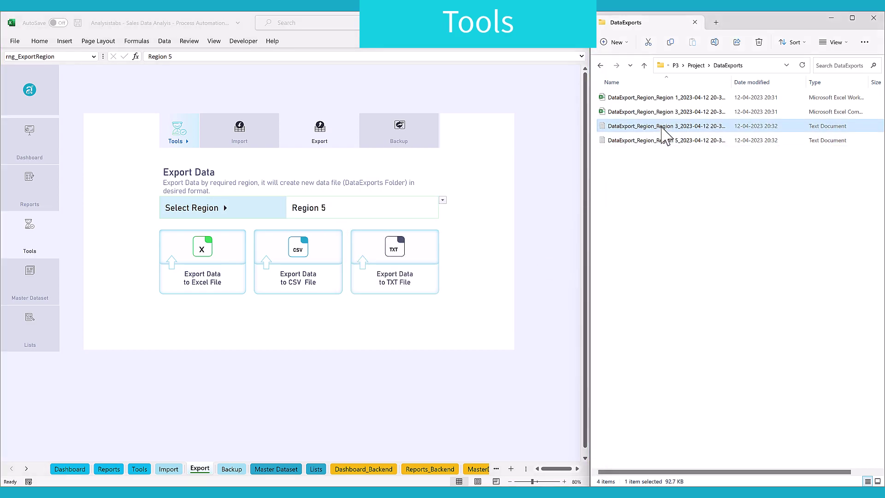
{"action": "left_click", "coordinate": [755, 82]}
{"action": "left_click", "coordinate": [652, 206]}
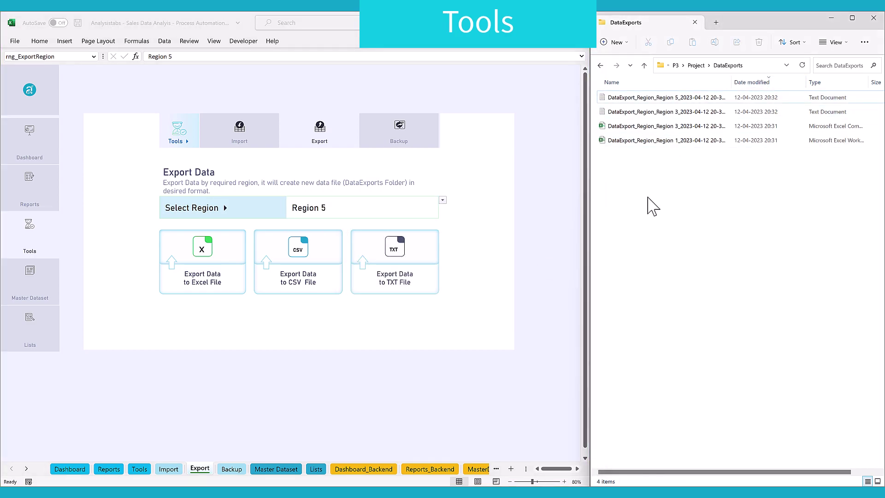
{"action": "left_click", "coordinate": [410, 144]}
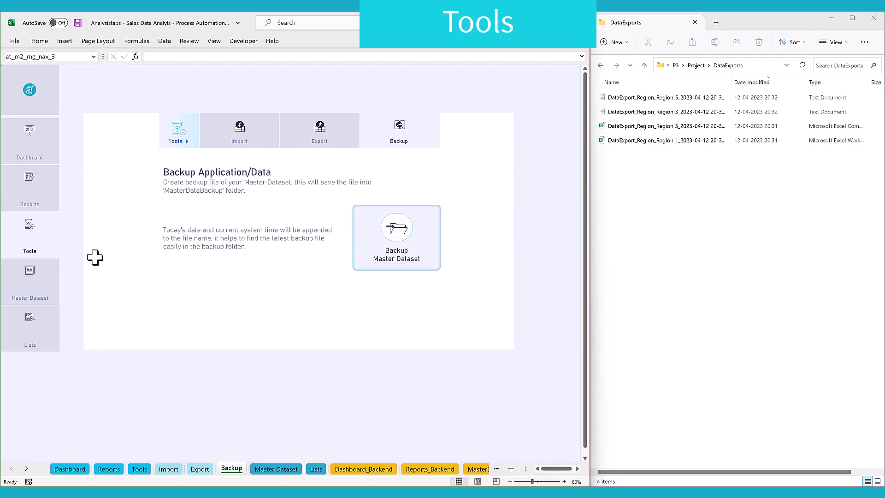
Open the MasterDataBackup folder in Explorer and create two Master Dataset backups
{"action": "left_click", "coordinate": [30, 282]}
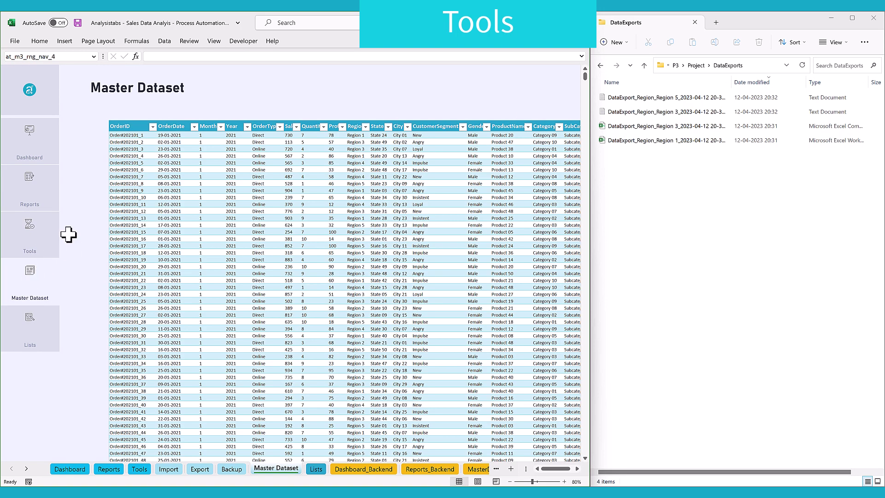
{"action": "left_click", "coordinate": [45, 244]}
{"action": "left_click", "coordinate": [414, 149]}
{"action": "left_click", "coordinate": [696, 66]}
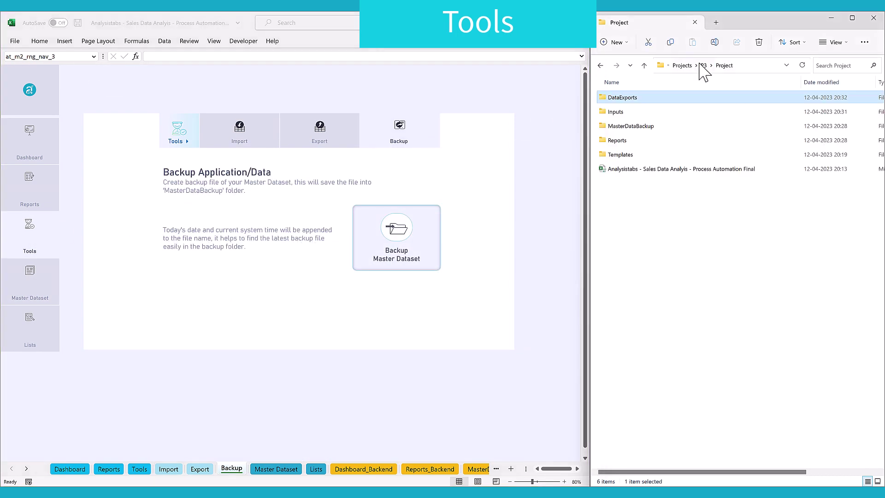
{"action": "double_click", "coordinate": [654, 125]}
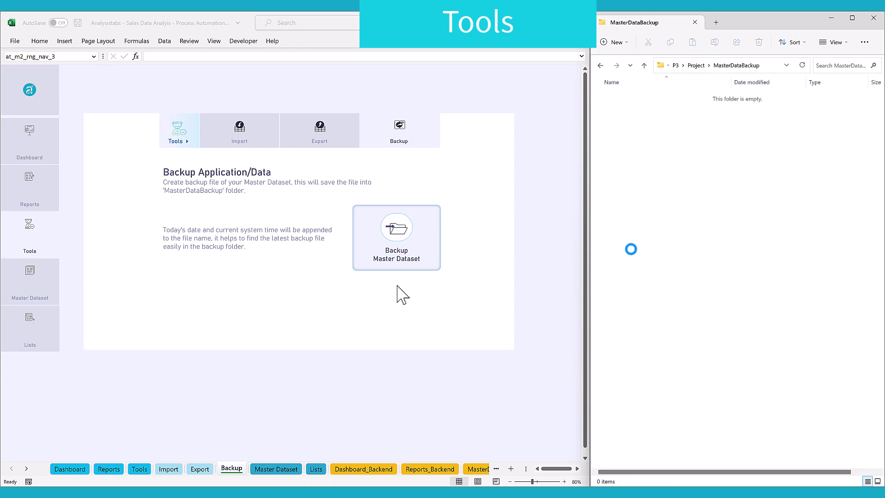
{"action": "left_click", "coordinate": [397, 266]}
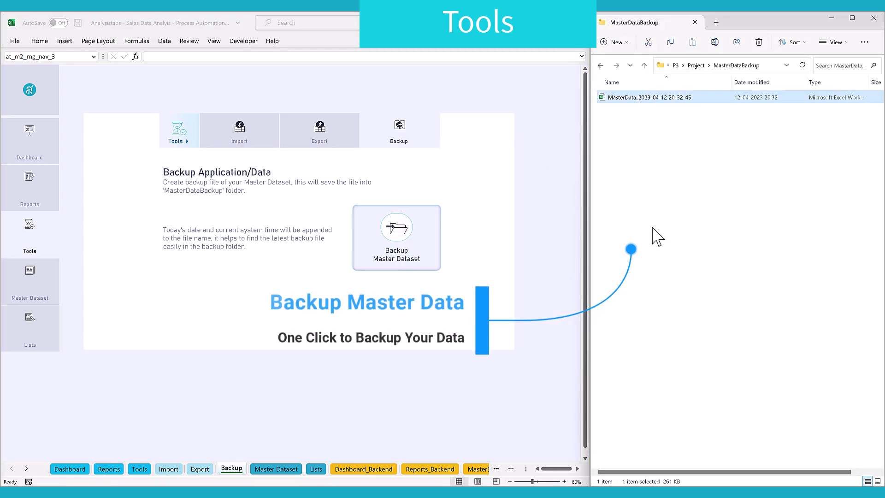
{"action": "left_click", "coordinate": [420, 258]}
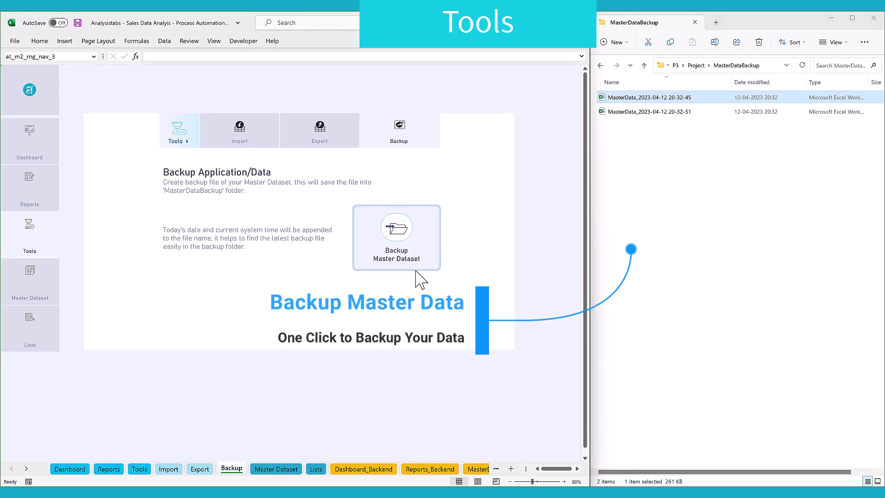
{"action": "left_click", "coordinate": [343, 318]}
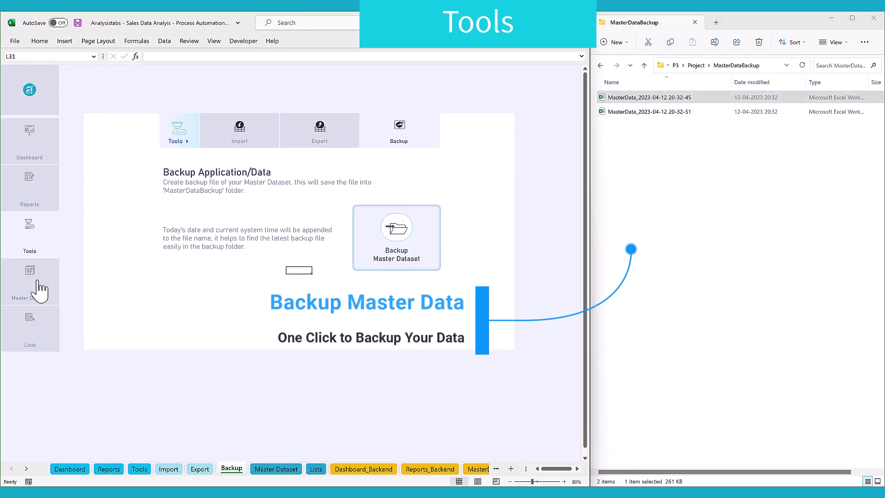
Open the first backup, confirm its last row holds all 3000 records, and close without saving
{"action": "left_click", "coordinate": [40, 288]}
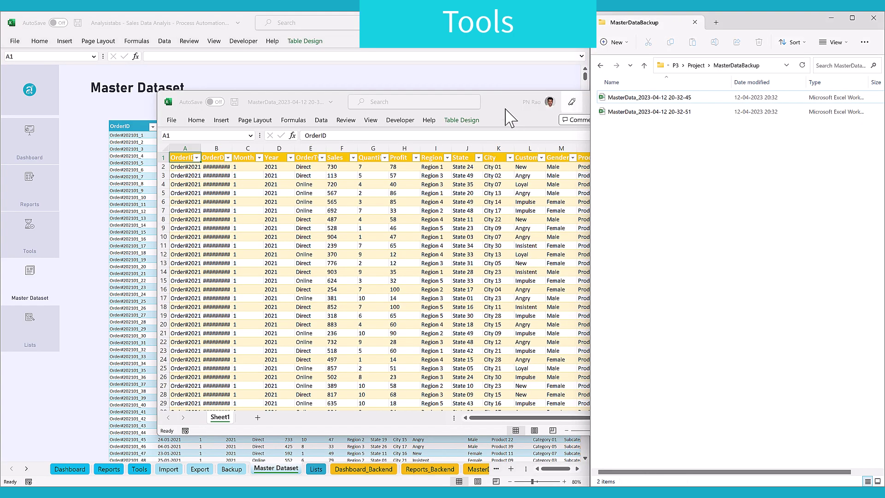
{"action": "double_click", "coordinate": [490, 94]}
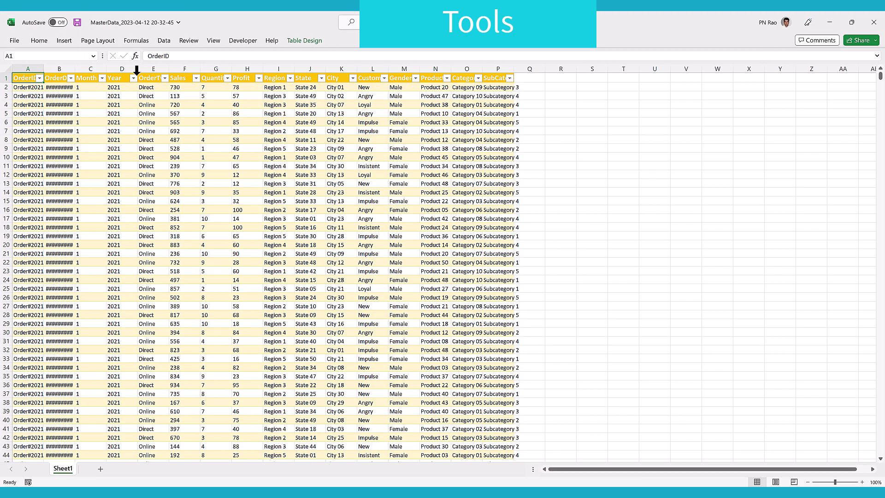
{"action": "double_click", "coordinate": [74, 68]}
{"action": "left_click", "coordinate": [35, 166]}
{"action": "key", "text": "ctrl+Down"}
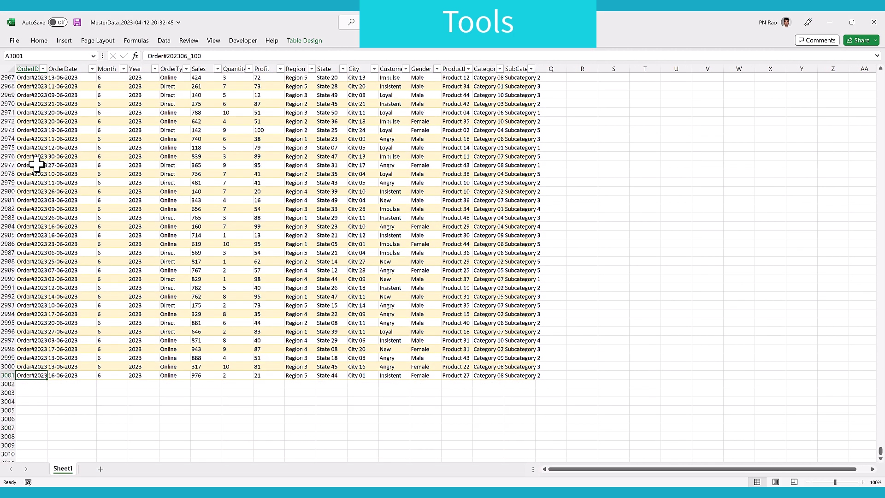
{"action": "left_click", "coordinate": [873, 22]}
{"action": "left_click", "coordinate": [461, 266]}
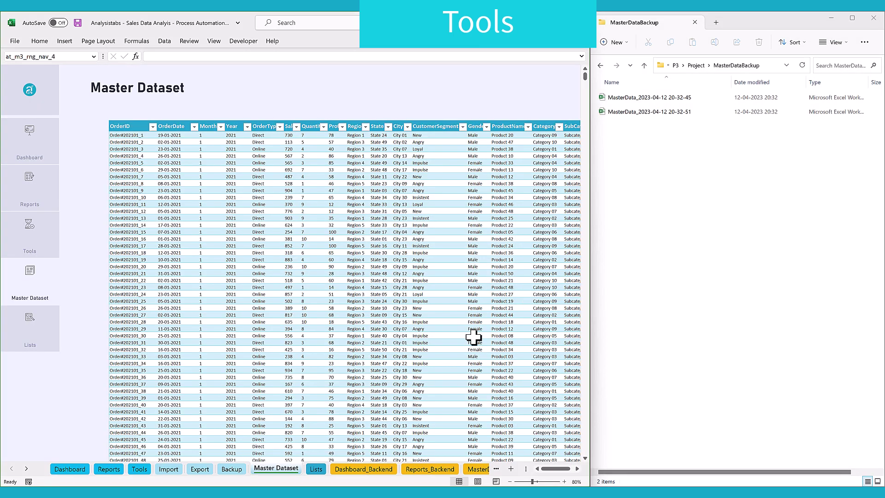
Create the Daily Sales Report for 01-Jan-23, saving it as a PowerPoint file in Reports
{"action": "left_click", "coordinate": [40, 203]}
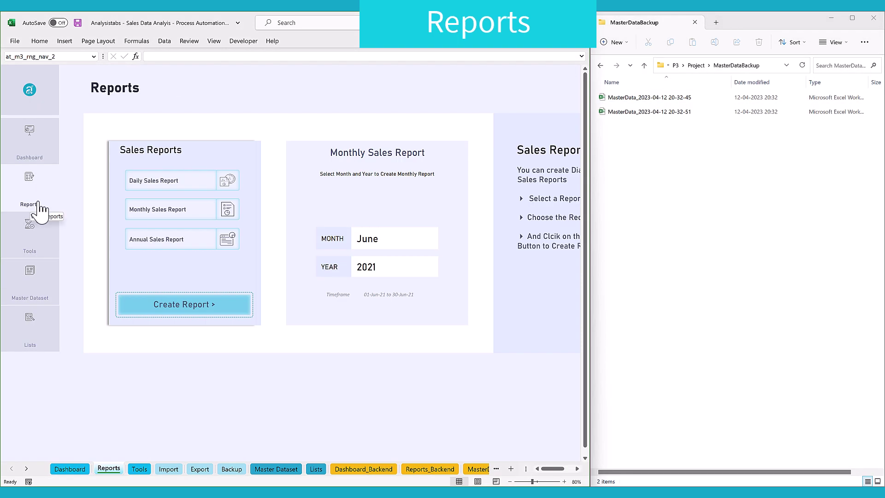
{"action": "left_click", "coordinate": [695, 65]}
{"action": "double_click", "coordinate": [634, 140]}
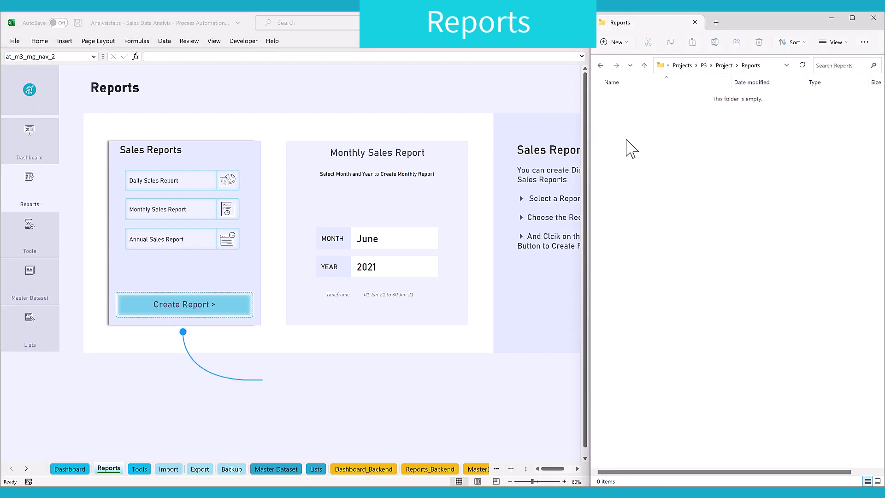
{"action": "left_click", "coordinate": [226, 184]}
{"action": "double_click", "coordinate": [392, 212]}
{"action": "key", "text": "Return"}
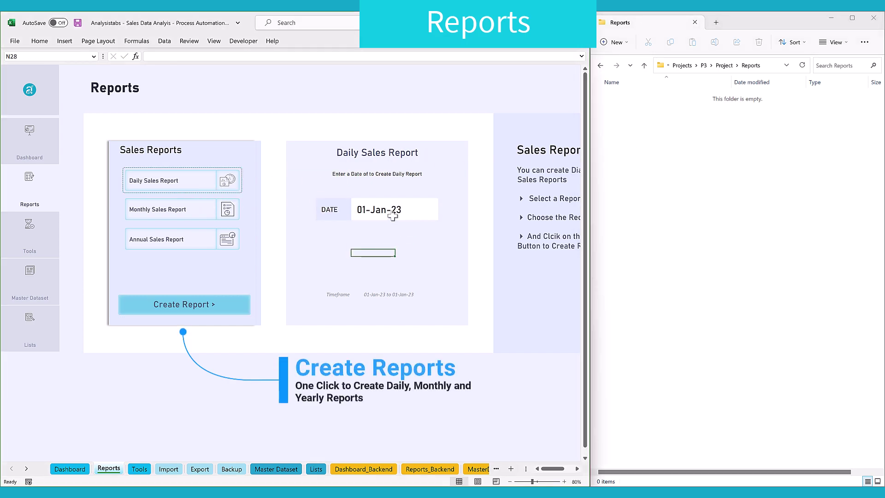
{"action": "left_click", "coordinate": [392, 215]}
{"action": "left_click", "coordinate": [204, 305]}
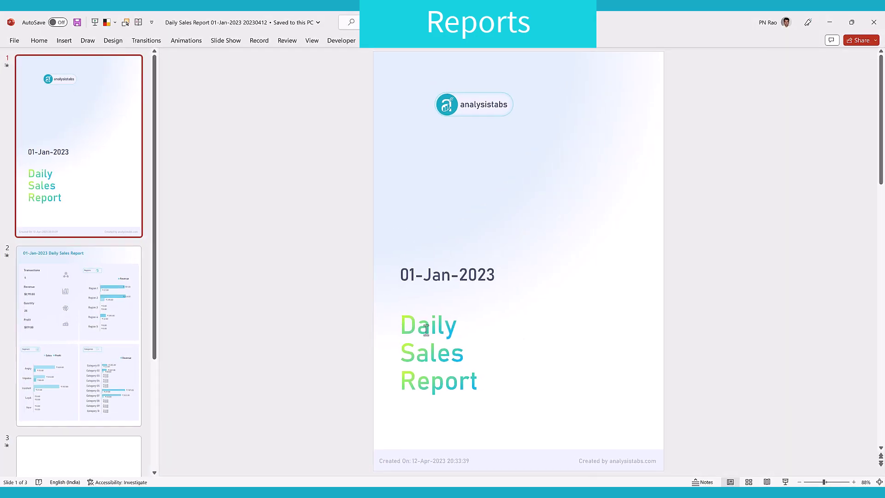
Present the daily report slides (4 transactions, $1,791.00 revenue, $179.00 profit), then close PowerPoint
{"action": "key", "text": "F5"}
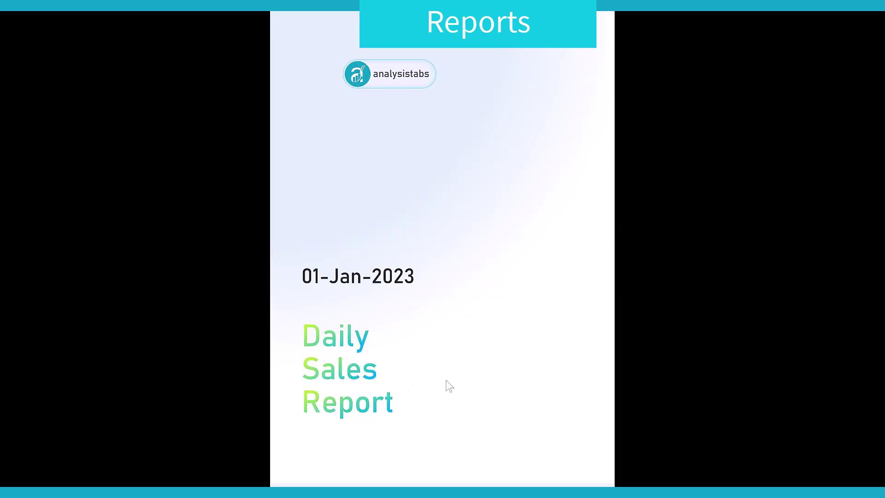
{"action": "left_click", "coordinate": [501, 359]}
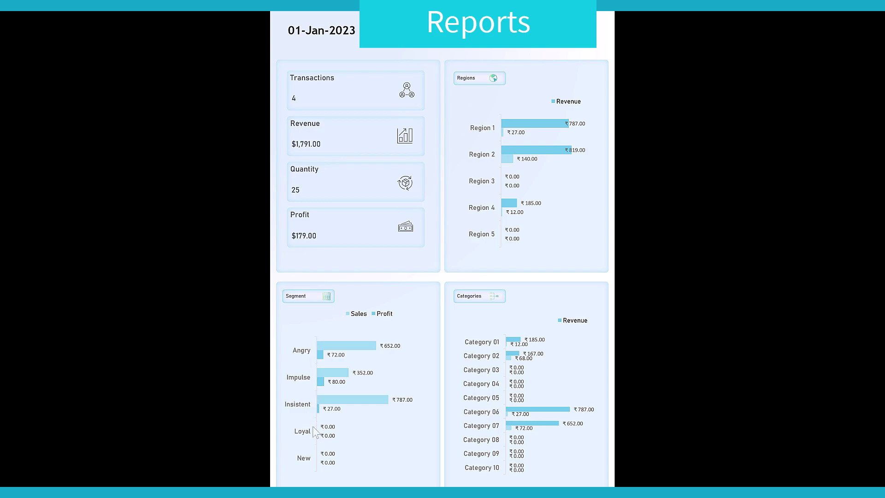
{"action": "left_click", "coordinate": [735, 272]}
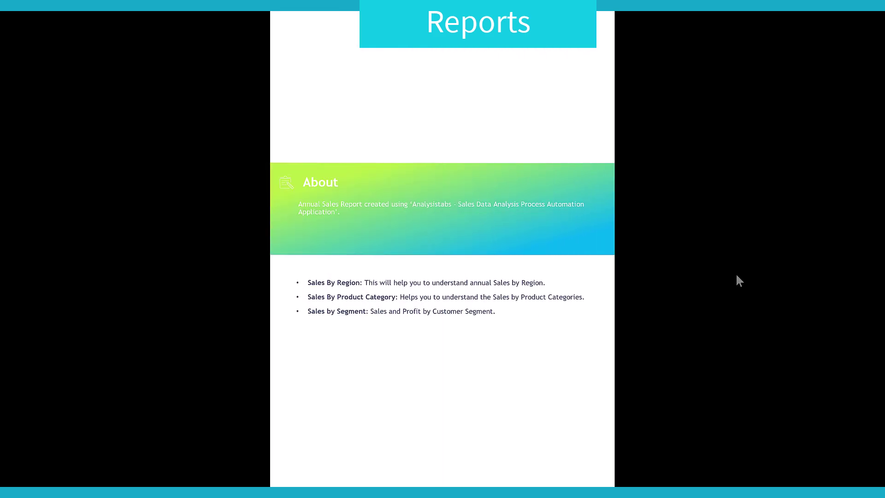
{"action": "key", "text": "Escape"}
{"action": "left_click", "coordinate": [874, 23]}
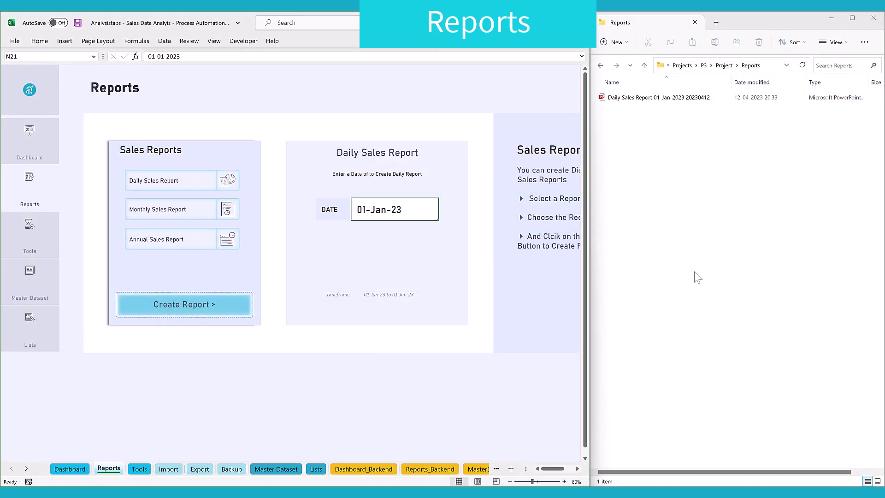
Choose Monthly Sales Report with Month January and Year 2022, then create the report
{"action": "left_click", "coordinate": [213, 220]}
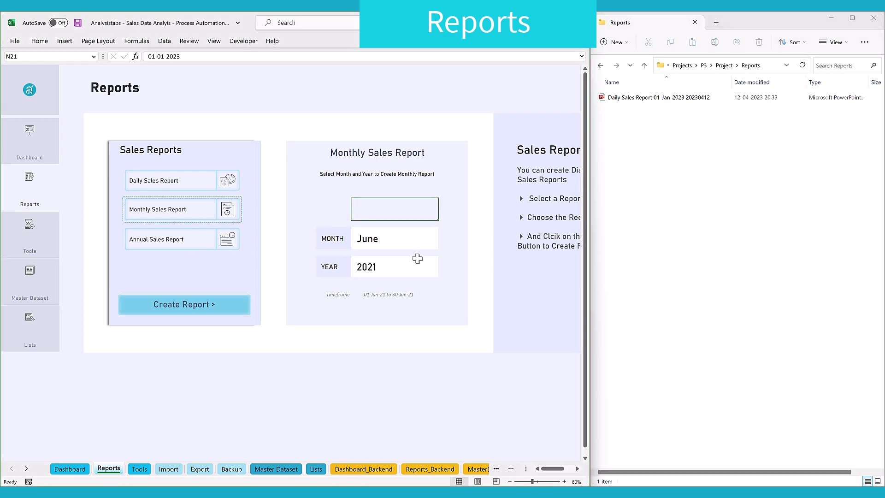
{"action": "left_click", "coordinate": [417, 267]}
{"action": "left_click", "coordinate": [443, 266]}
{"action": "left_click", "coordinate": [396, 276]}
{"action": "left_click", "coordinate": [417, 238]}
{"action": "left_click", "coordinate": [442, 231]}
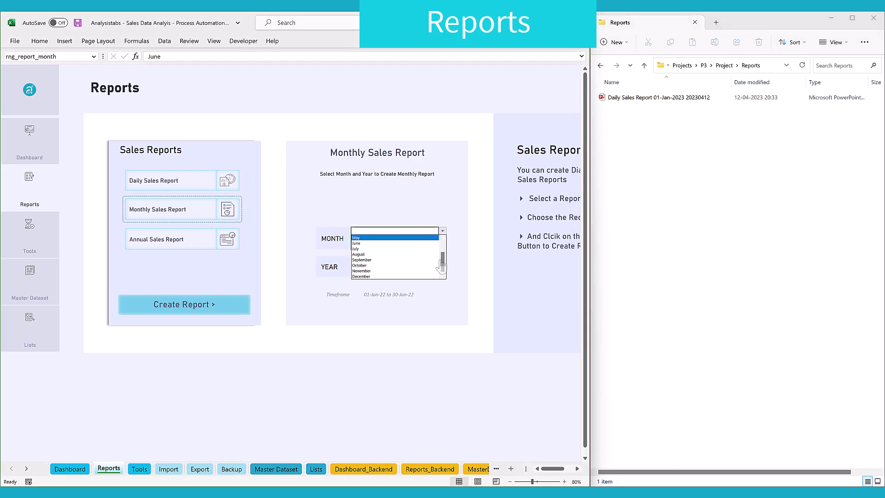
{"action": "left_click_drag", "start_coordinate": [441, 267], "coordinate": [440, 240]}
{"action": "left_click", "coordinate": [415, 237]}
{"action": "left_click", "coordinate": [461, 279]}
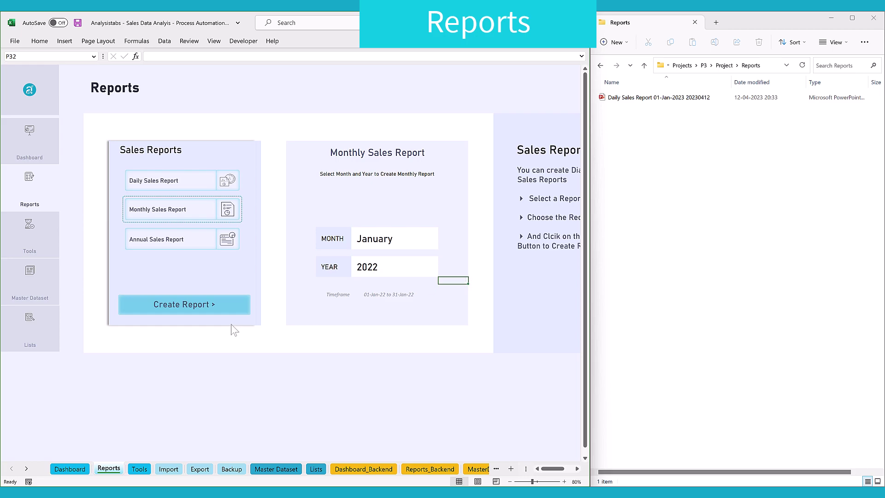
{"action": "left_click", "coordinate": [233, 306]}
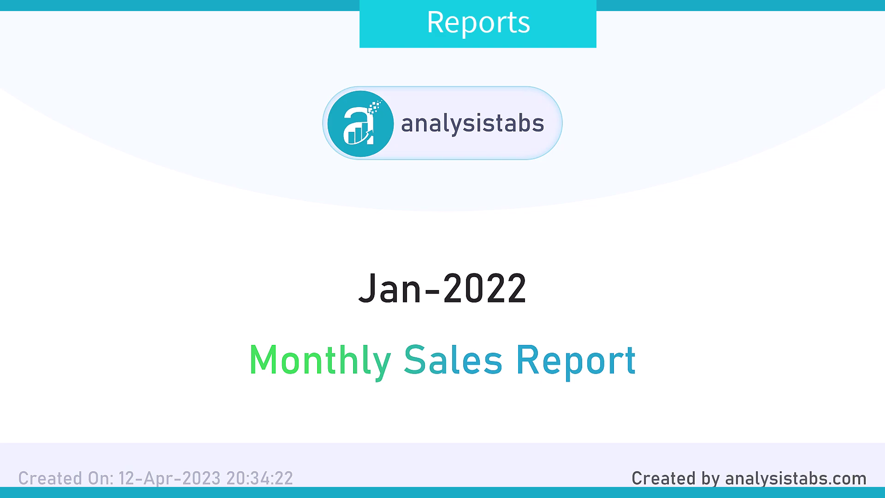
View the monthly dashboard slide, end the slideshow and close the Jan-2022 presentation
{"action": "left_click", "coordinate": [599, 316]}
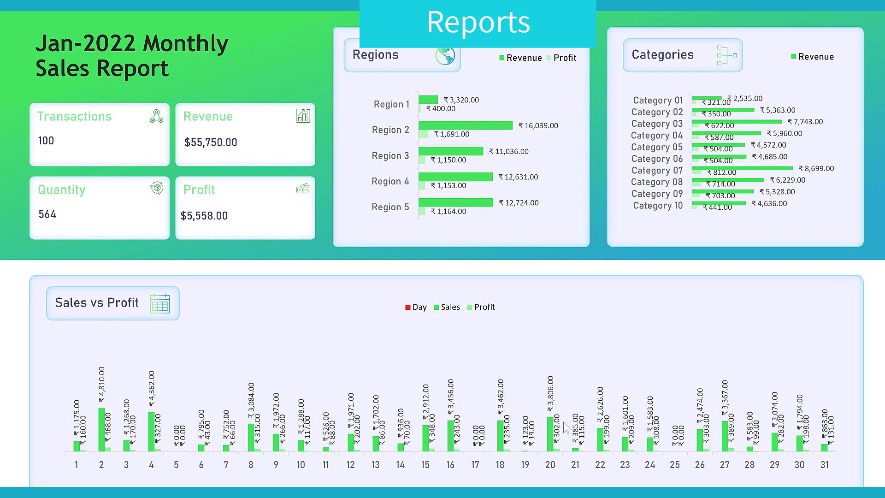
{"action": "key", "text": "Escape"}
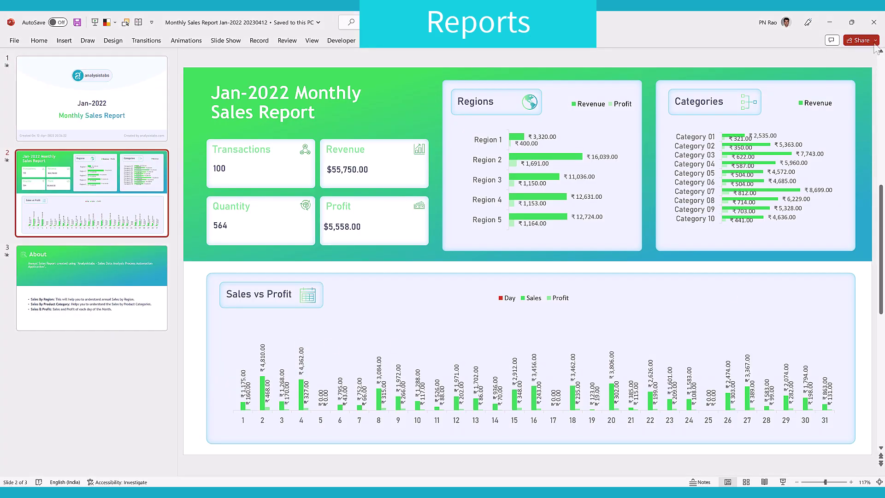
{"action": "left_click", "coordinate": [873, 22]}
Generate the 2021 Annual Sales Report and open its file in a maximized window
{"action": "left_click", "coordinate": [147, 246]}
{"action": "left_click", "coordinate": [444, 267]}
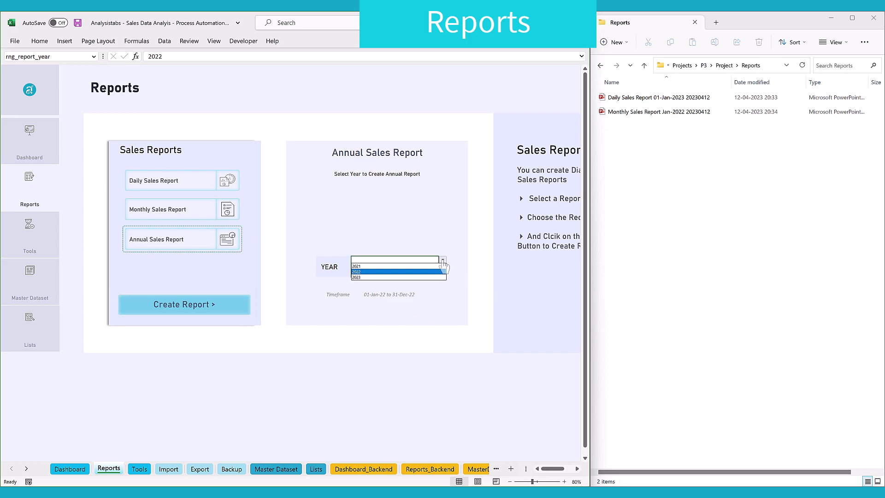
{"action": "left_click", "coordinate": [415, 276]}
{"action": "left_click", "coordinate": [227, 313]}
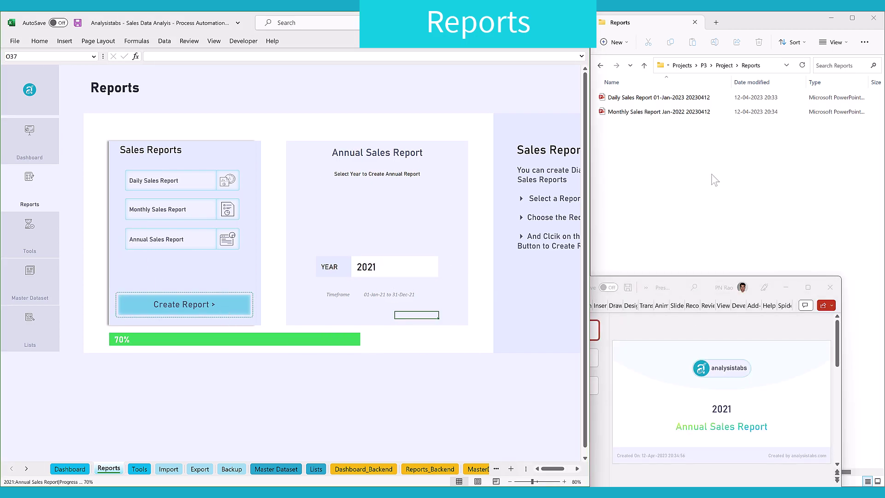
{"action": "double_click", "coordinate": [660, 97]}
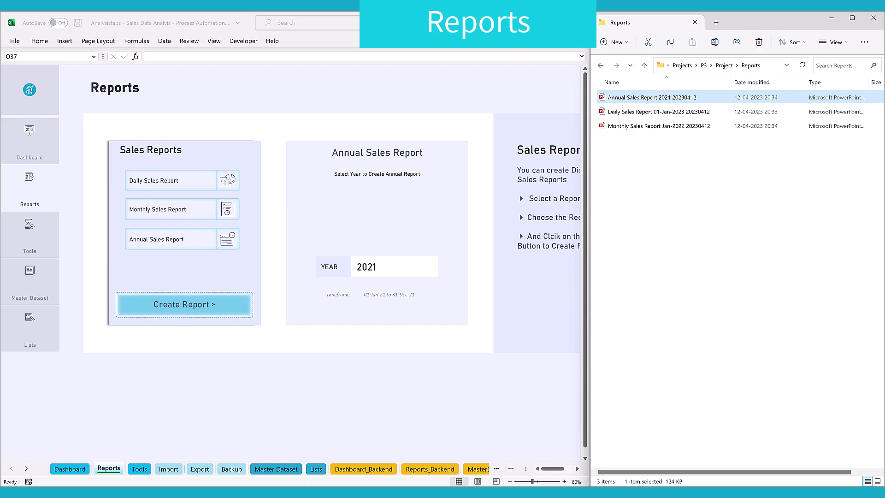
{"action": "left_click", "coordinate": [808, 287]}
Present the 2021 annual deck's dashboard (1200 transactions, $667,507.00 revenue) and About slides, then exit
{"action": "key", "text": "F5"}
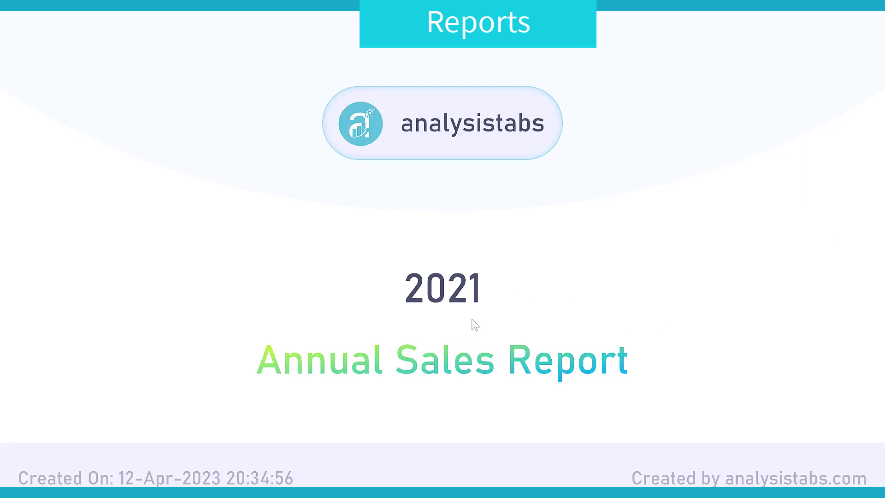
{"action": "left_click", "coordinate": [646, 378]}
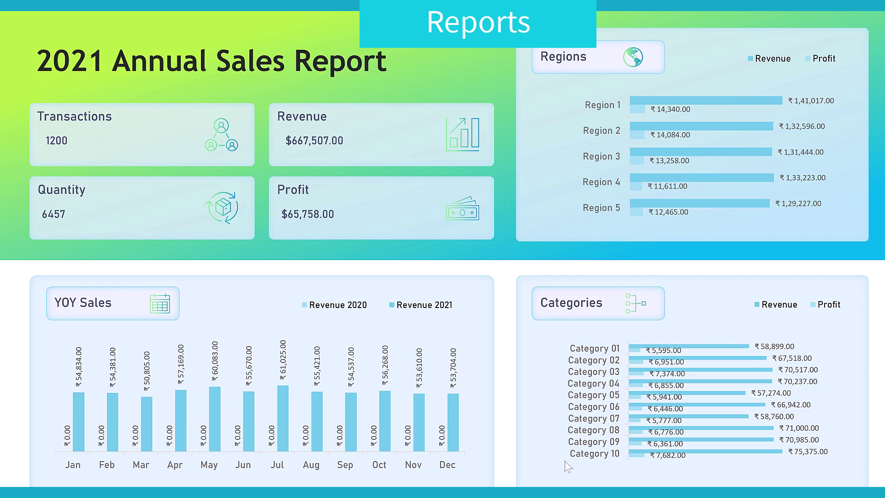
{"action": "left_click", "coordinate": [659, 390]}
{"action": "key", "text": "Escape"}
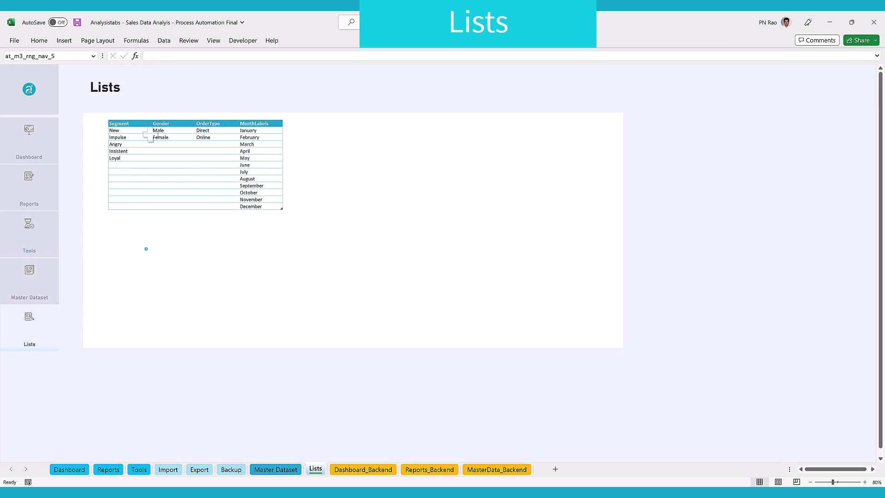
Select the Segment, Gender, OrderType and MonthLabels columns of the Lists table in turn
{"action": "left_click", "coordinate": [129, 121]}
{"action": "left_click", "coordinate": [166, 120]}
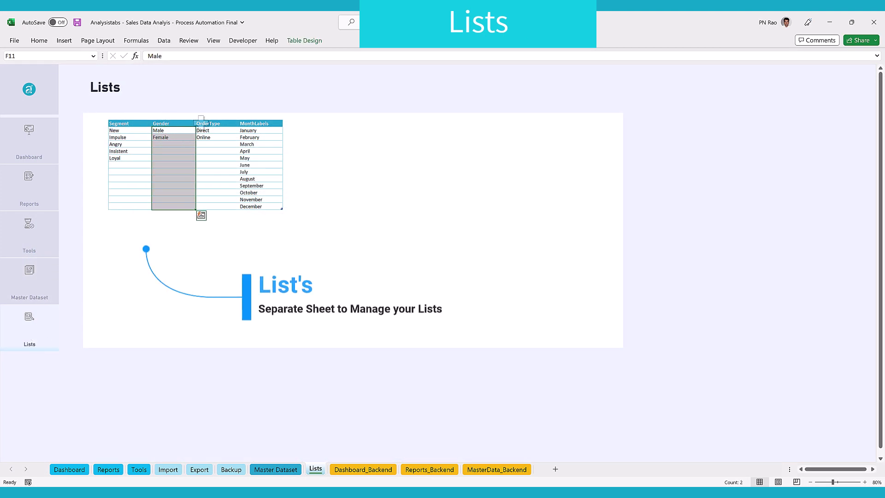
{"action": "left_click", "coordinate": [205, 121]}
{"action": "left_click", "coordinate": [257, 121]}
Clear the selection and view the Dashboard and Dashboard_Backend sheets
{"action": "left_click", "coordinate": [456, 213]}
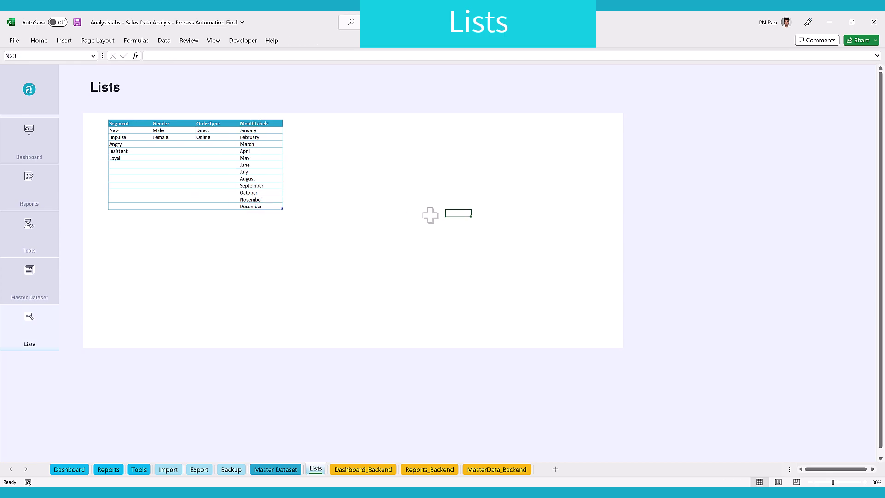
{"action": "left_click", "coordinate": [77, 472]}
{"action": "left_click", "coordinate": [379, 472]}
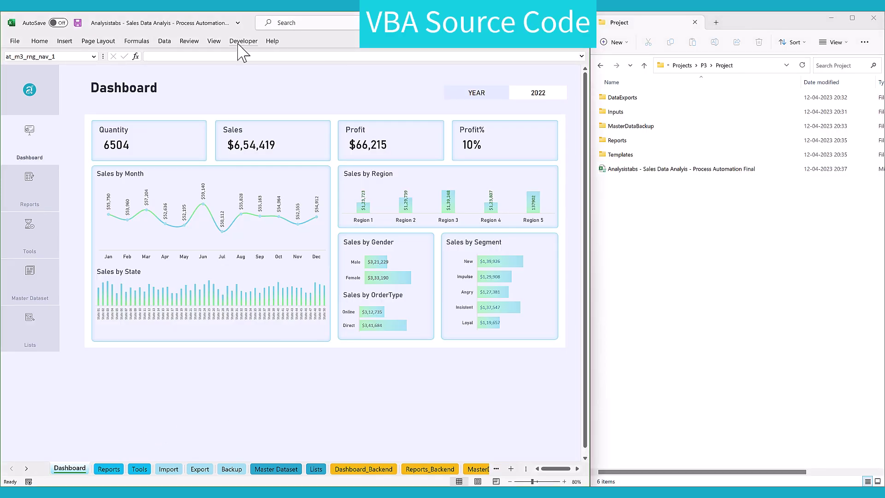
{"action": "left_click", "coordinate": [244, 40]}
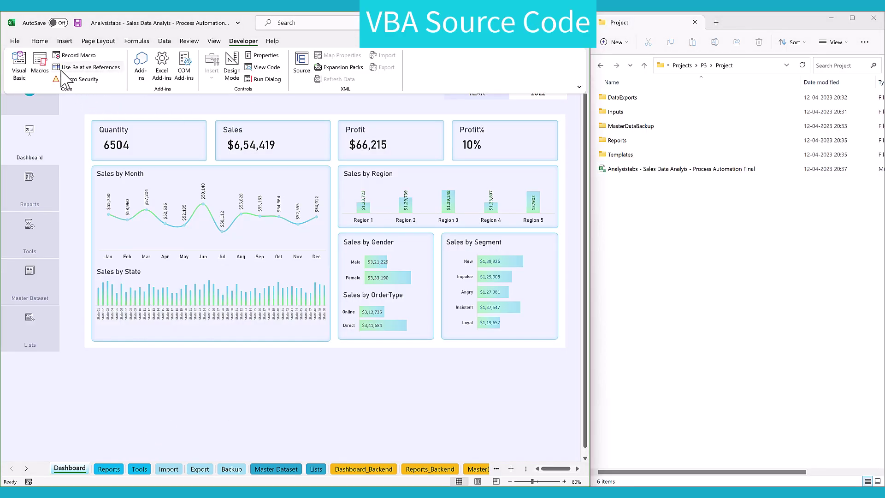
{"action": "left_click", "coordinate": [19, 67]}
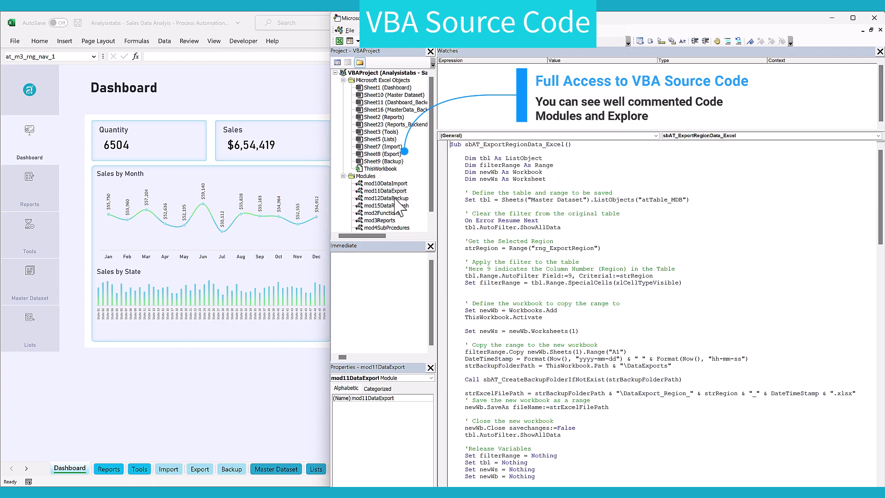
{"action": "left_click", "coordinate": [874, 19]}
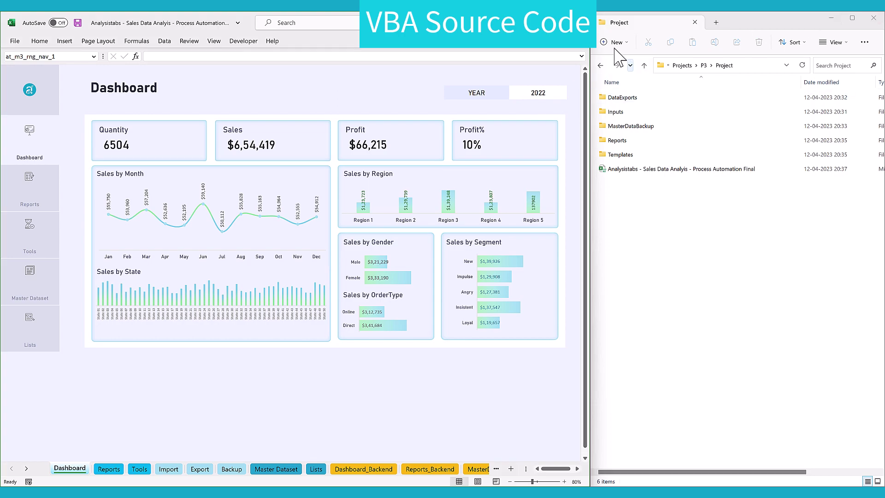
Close the Excel workbook and maximize File Explorer on the Project folder
{"action": "left_click", "coordinate": [578, 22]}
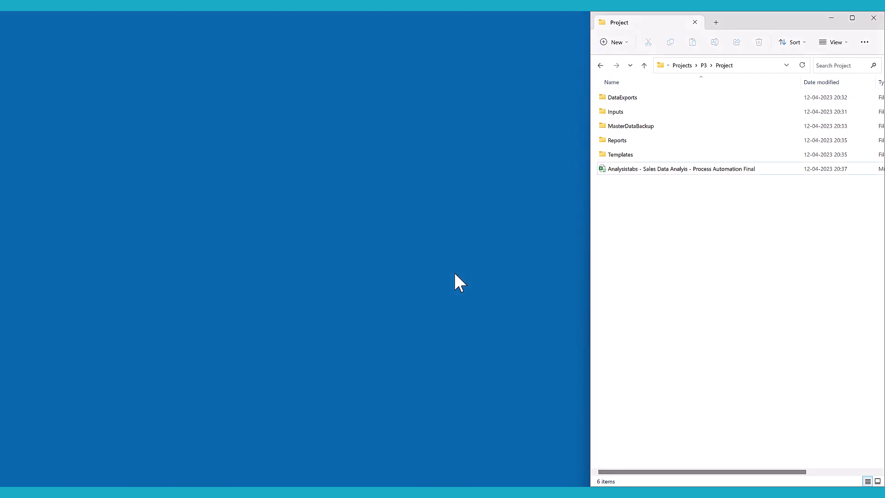
{"action": "left_click", "coordinate": [852, 18]}
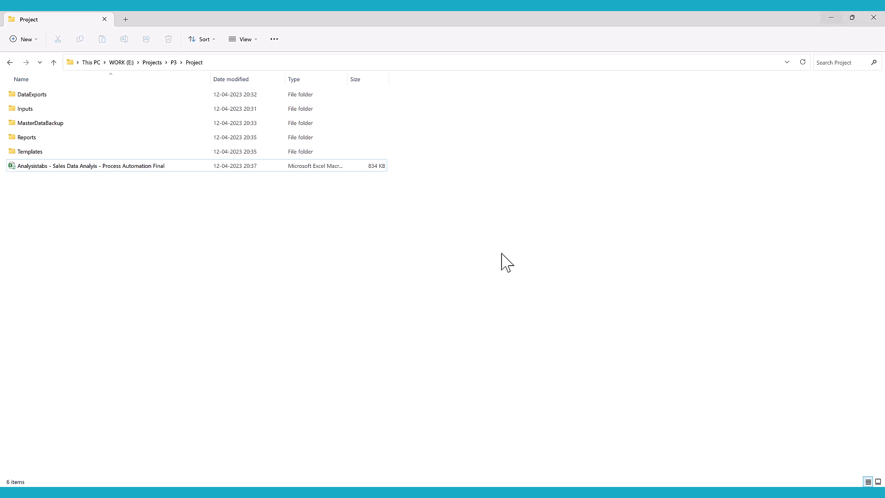